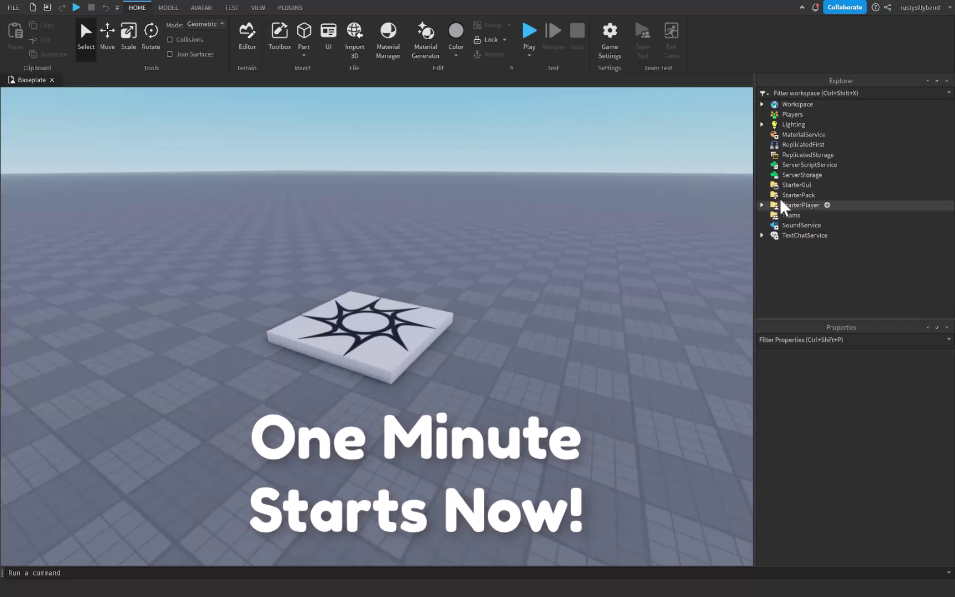
# - Create a script in ServerScriptService and connect a function with a player parameter to game.Players.PlayerAdded
pyautogui.click(846, 164)
pyautogui.click(779, 210)
pyautogui.hotkey('ctrl', 'a')
pyautogui.write('game.Players')
pyautogui.write('.PlayerAdded:Connect(function(player)')
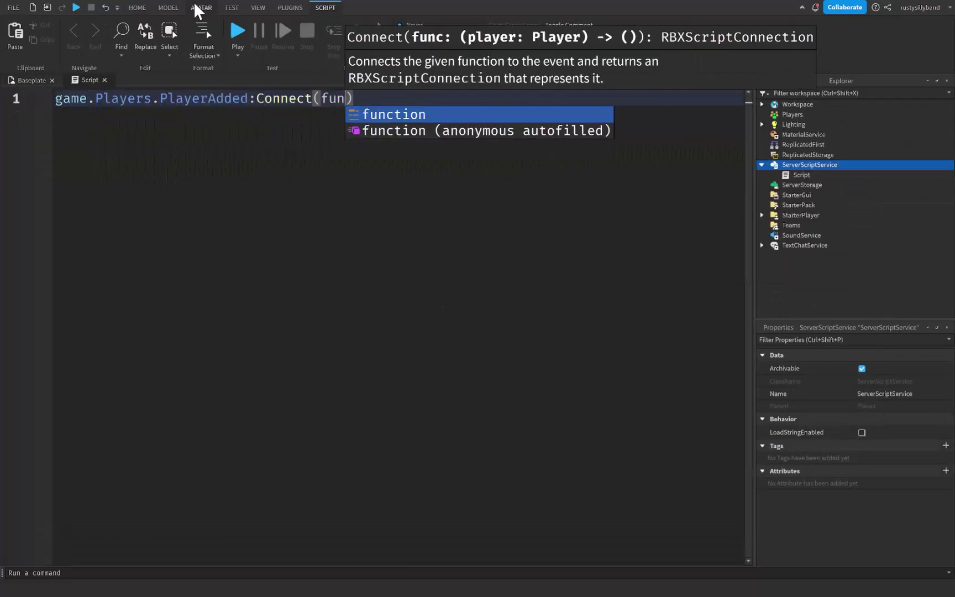
# - Nest a player.CharacterAdded handler (char) containing a Touched handler (hit) on the character's HumanoidRootPart
pyautogui.press('Return')
pyautogui.write('player.CharacterAdded:Connect(function(char)')
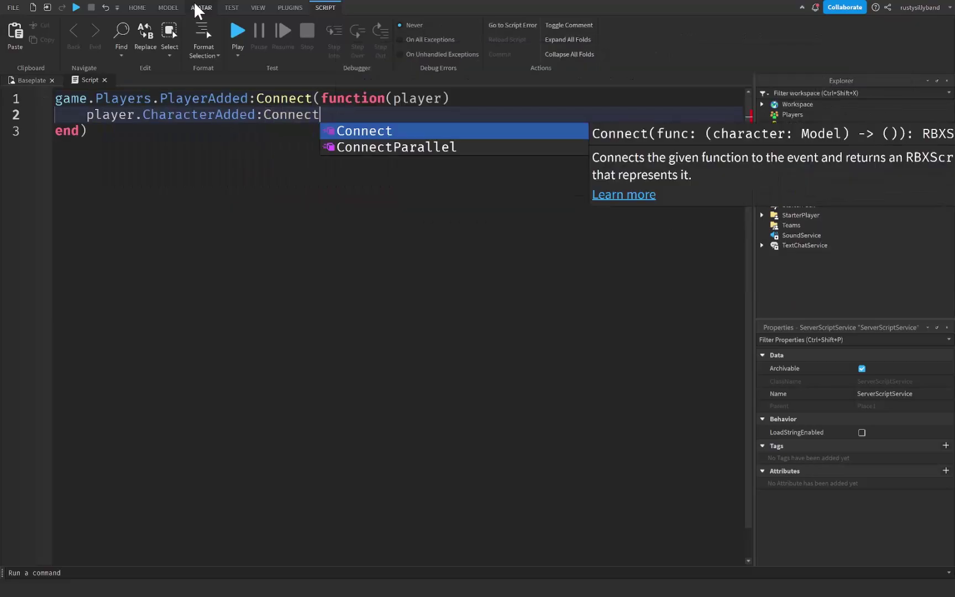
pyautogui.press('Return')
pyautogui.write('char:FindFirstChild("HumanoidRootPart").Touched:Connect(function(hit)')
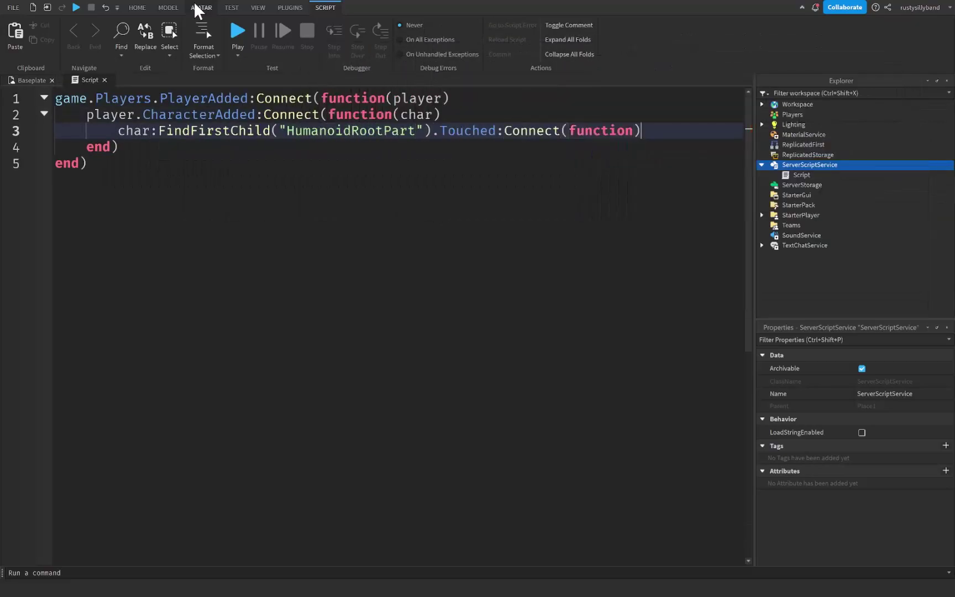
pyautogui.press('Return')
pyautogui.write('if hit.Parent:FindF')
pyautogui.press('BackSpace')
pyautogui.press('BackSpace')
pyautogui.press('BackSpace')
pyautogui.press('BackSpace')
pyautogui.press('BackSpace')
pyautogui.press('BackSpace')
pyautogui.press('BackSpace')
pyautogui.press('BackSpace')
pyautogui.press('BackSpace')
pyautogui.press('BackSpace')
pyautogui.press('BackSpace')
pyautogui.press('BackSpace')
pyautogui.press('BackSpace')
pyautogui.press('BackSpace')
pyautogui.press('BackSpace')
pyautogui.press('BackSpace')
pyautogui.press('BackSpace')
pyautogui.press('BackSpace')
pyautogui.press('BackSpace')
# - In the Touched handler, get the player from hit.Parent with GetPlayerFromCharacter and, if found, set its Humanoid's Health to 0
pyautogui.write('local player = game.Players:GetPlayerFromCharacter(hit.Parent)')
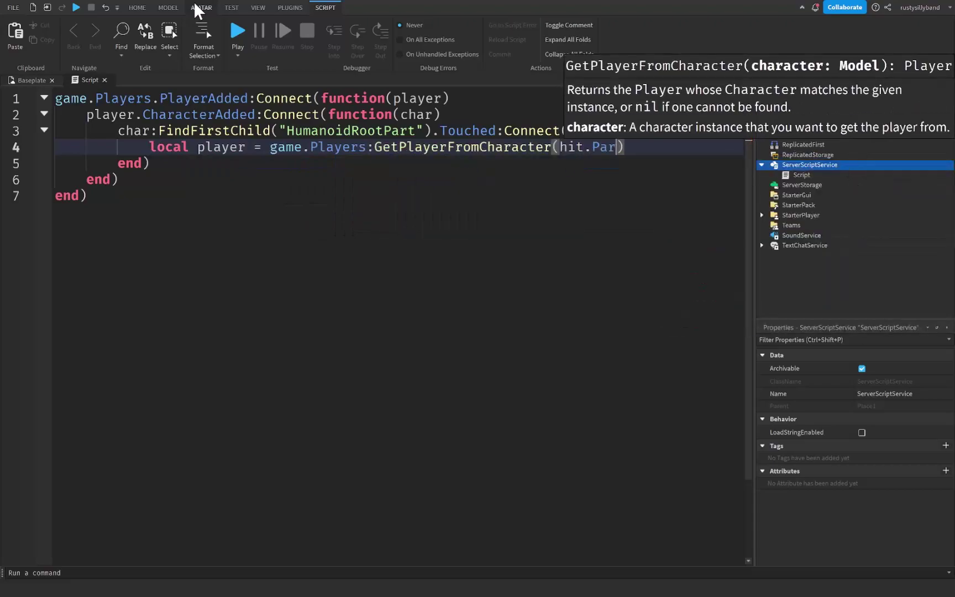
pyautogui.press('Return')
pyautogui.write('if player then')
pyautogui.press('Return')
pyautogui.write('player.Character:FindFirstChild("')
pyautogui.press('Left')
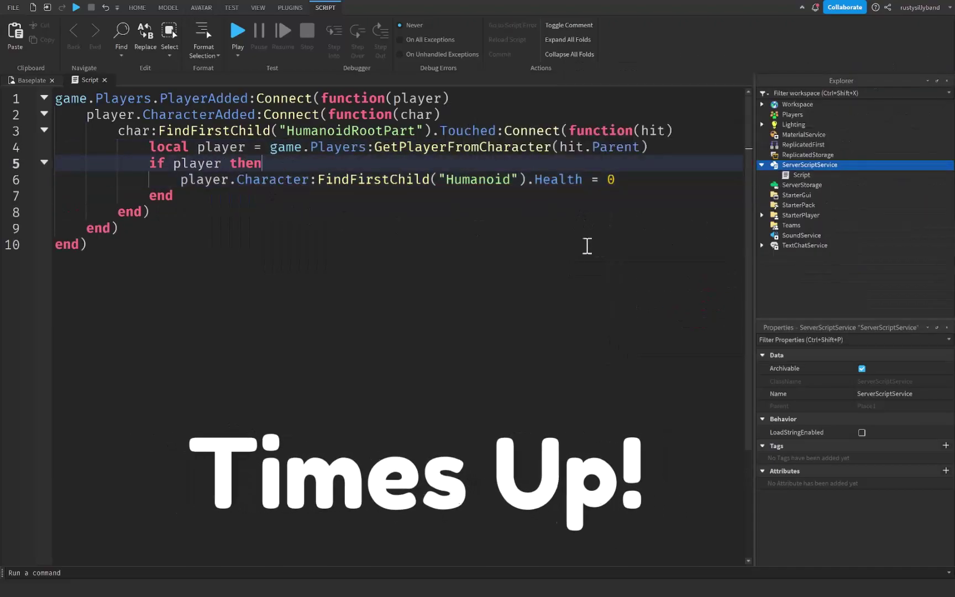
pyautogui.click(414, 265)
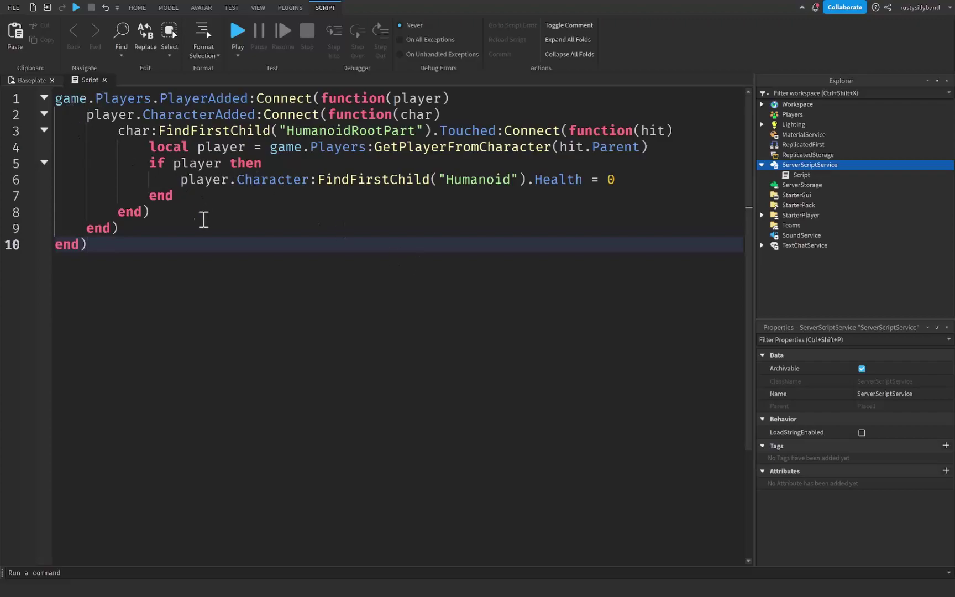
pyautogui.moveTo(172, 246); pyautogui.dragTo(87, 114)
pyautogui.click(229, 196)
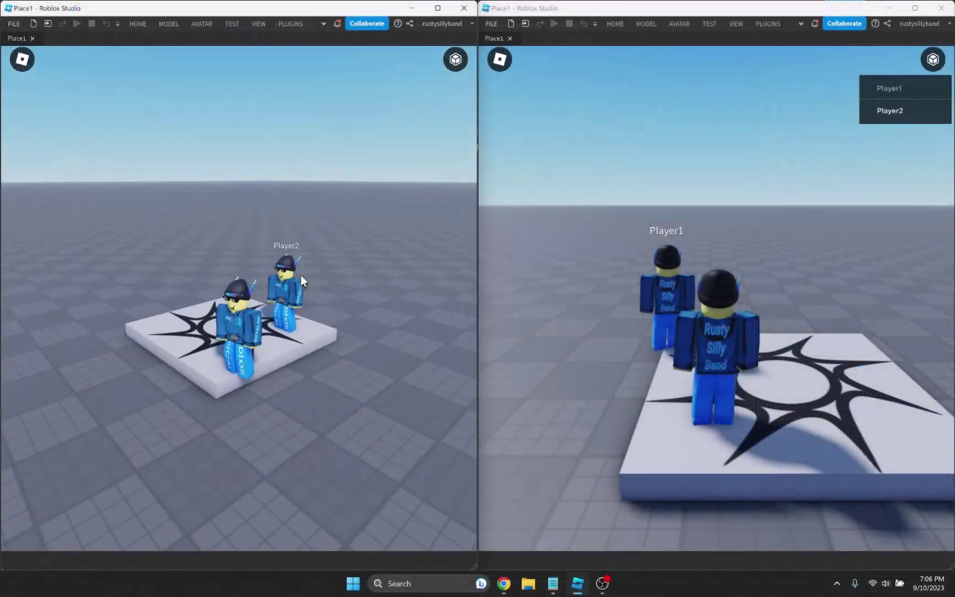
# - Walk Player1 beside Player2 in the two-player test session and toggle the player list
pyautogui.press('w')
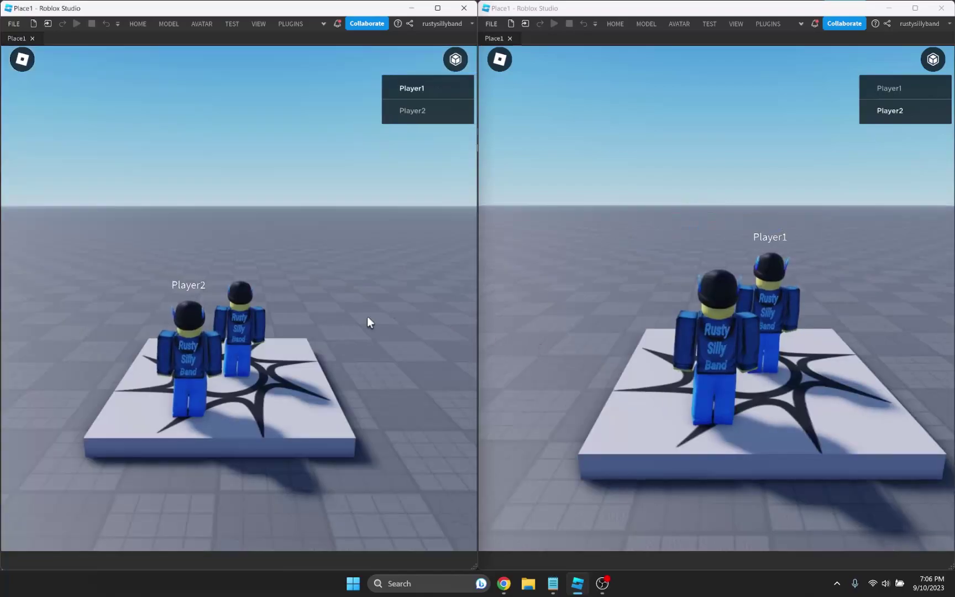
pyautogui.press('Tab')
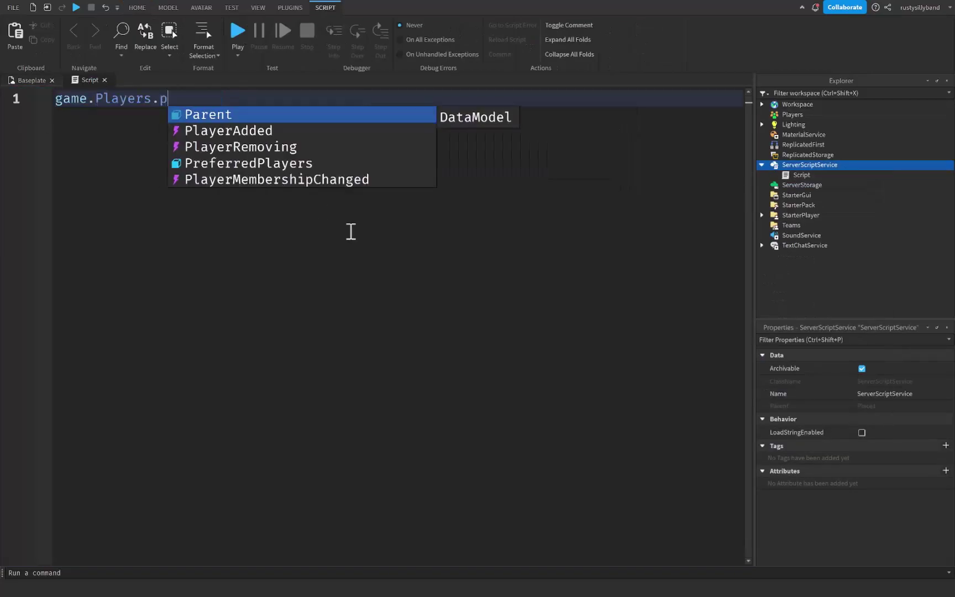
# - Write a PlayerAdded handler that creates a leaderstats folder and a BoolValue named "IsTagger" set to false for each player
pyautogui.write('layerAdded:Connect(function(player: Player)')
pyautogui.press('Return')
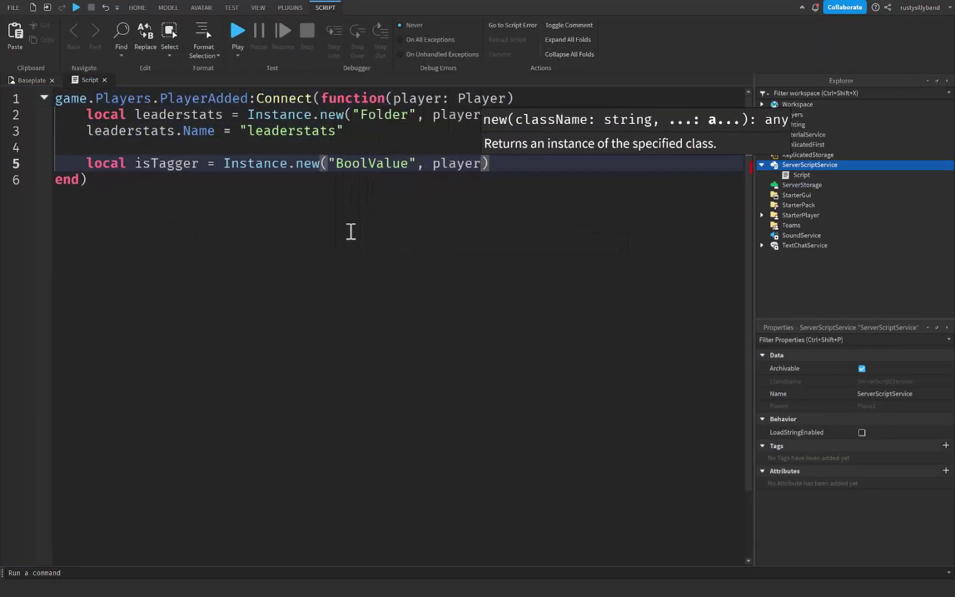
pyautogui.write(')')
pyautogui.press('Return')
pyautogui.write('isTagger.Value = fal')
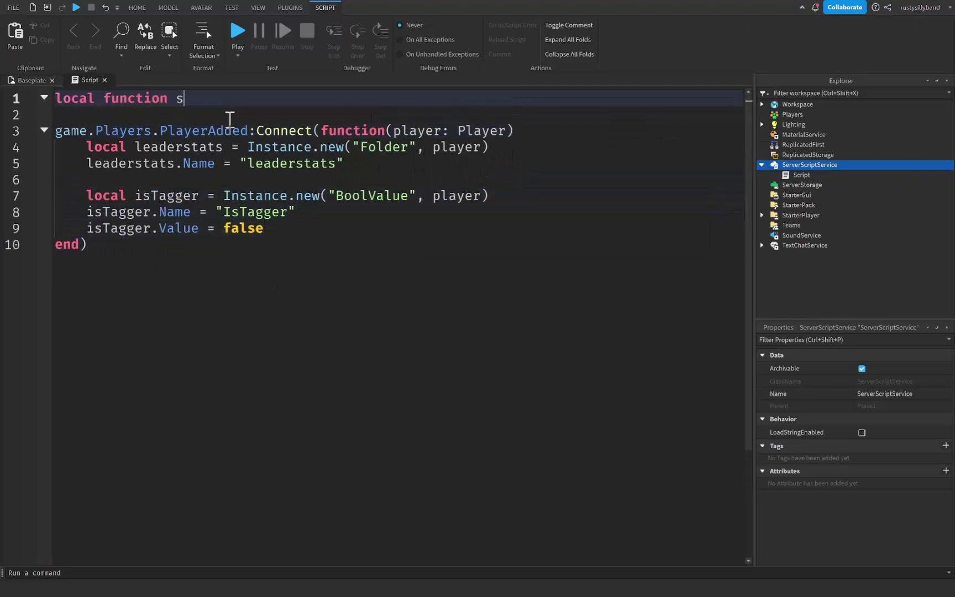
# - Write a local selectPlayer() function above the handler that picks a random entry from game.Players:GetPlayers() and returns it as selectedPlayer
pyautogui.write('selectPlayer()')
pyautogui.press('Return')
pyautogui.write('selectPlayer()     loc')
pyautogui.write('al Players = game.Players:GetPlayers()')
pyautogui.press('Return')
pyautogui.write('local selectedPlayer = Players[math.random(1, #pl')
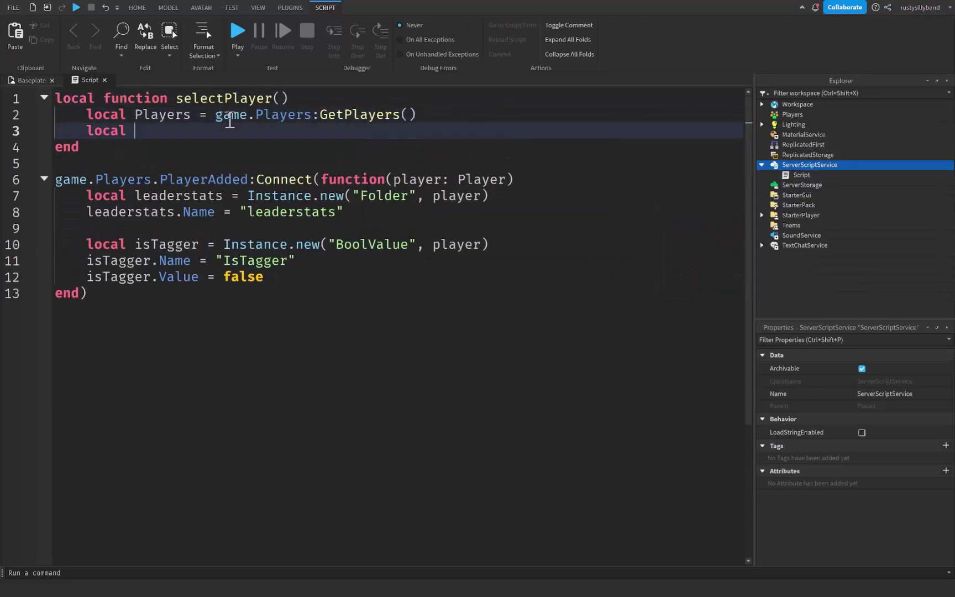
pyautogui.write('ayers)]')
pyautogui.press('Return')
pyautogui.write('return selectedPlayer')
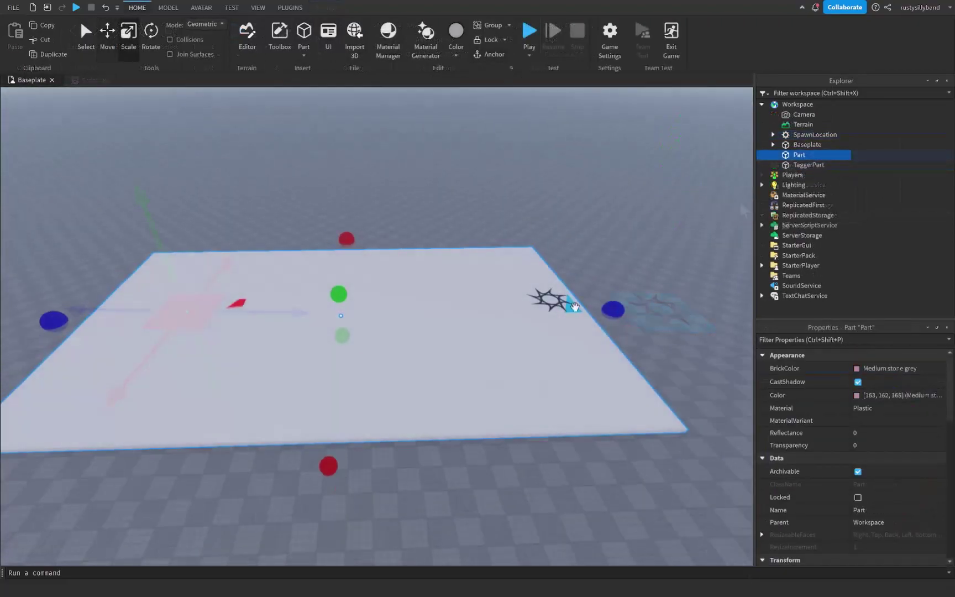
# - Open the BrickColor choices for the large flat Part
pyautogui.click(884, 368)
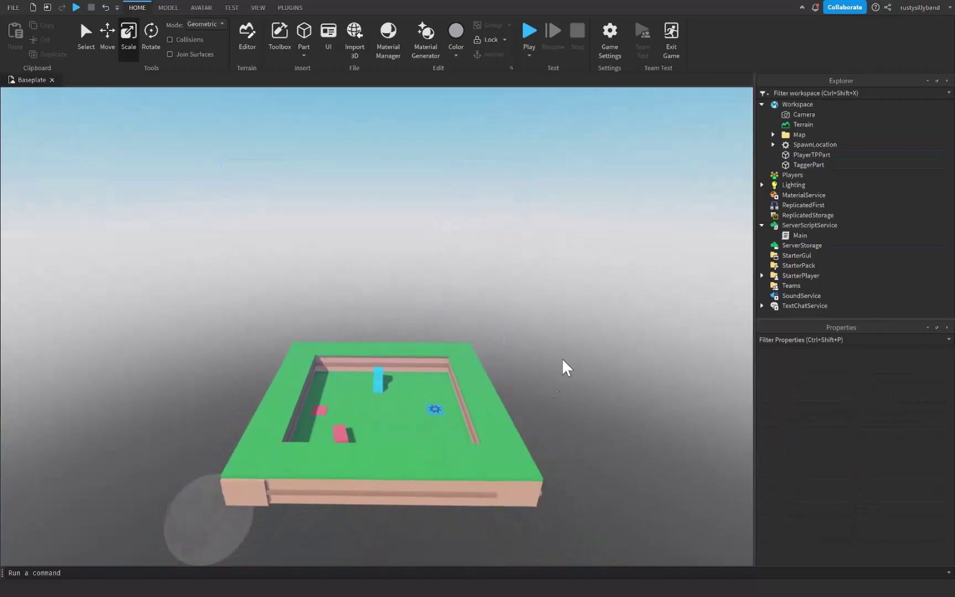
# - Examine the finished map's walled arena, the blue spawn pad and the red pad up close
pyautogui.press('w')
pyautogui.press('s')
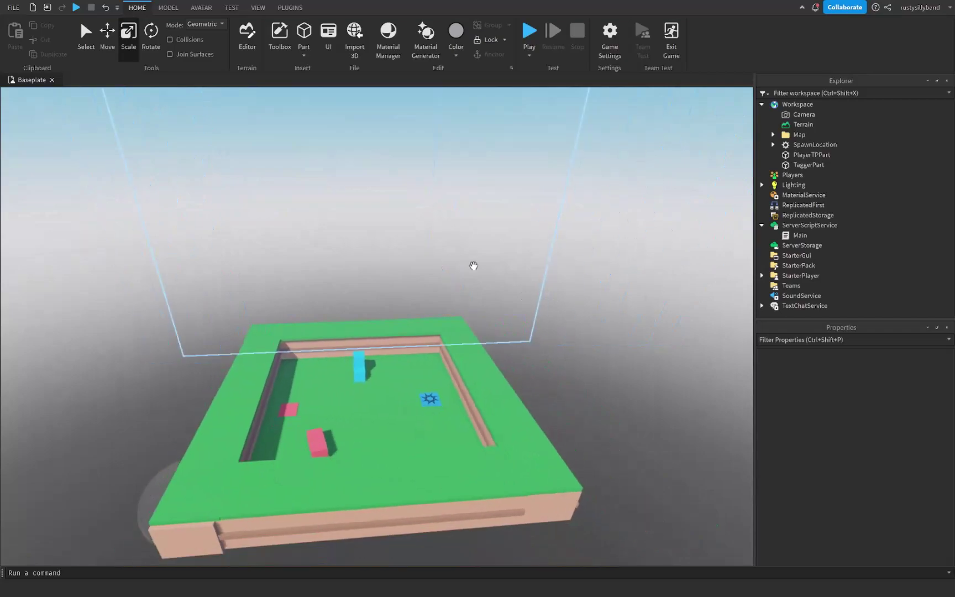
pyautogui.press('a')
pyautogui.press('w')
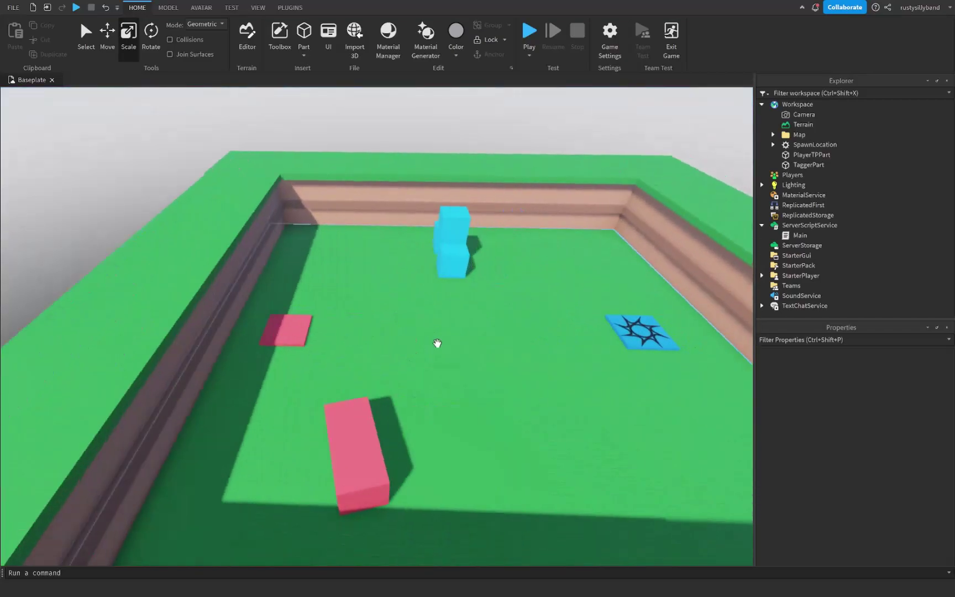
pyautogui.moveTo(437, 343); pyautogui.dragTo(437, 320, button='right')
pyautogui.scroll(8, 437, 320)
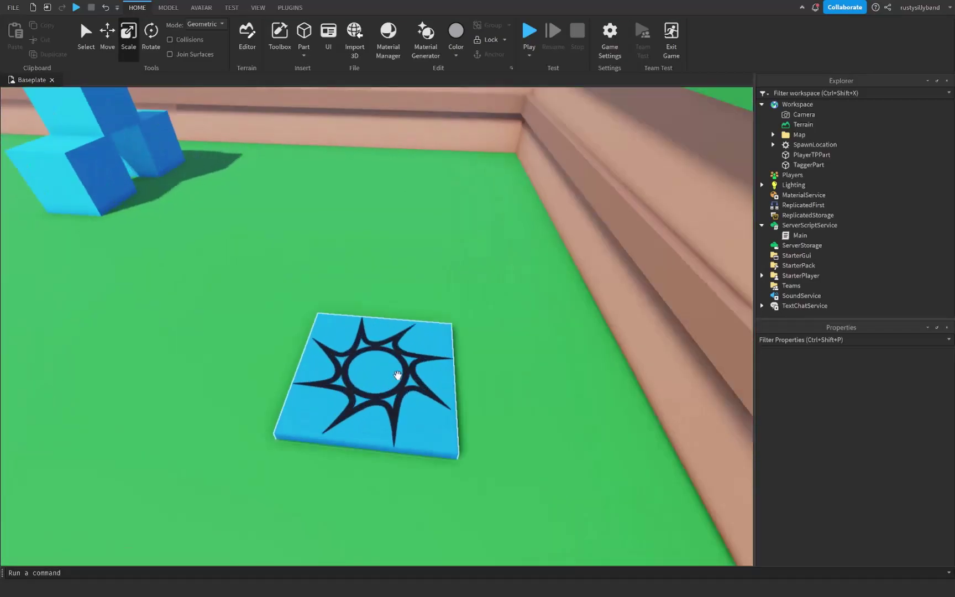
pyautogui.scroll(-6, 363, 351)
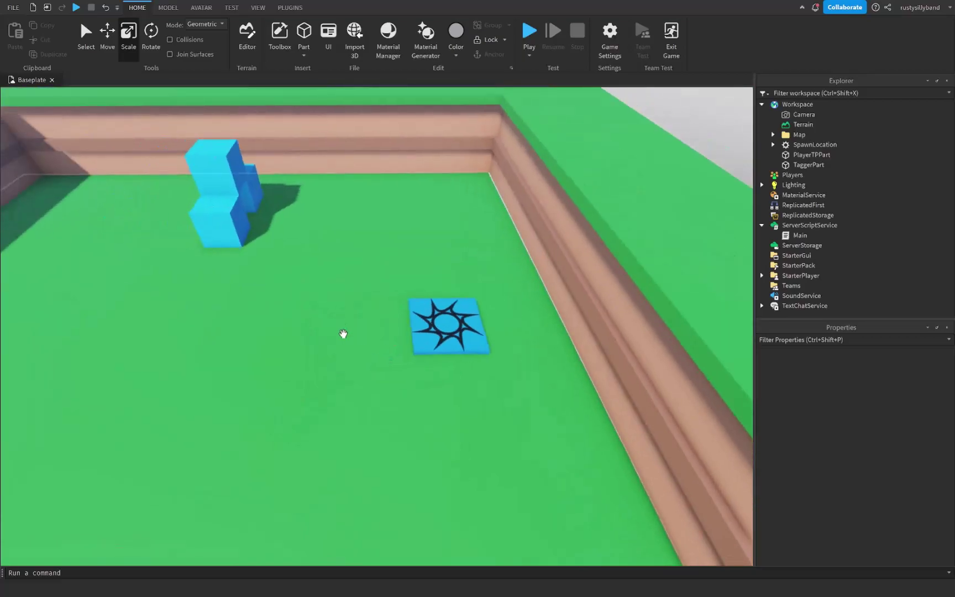
pyautogui.scroll(-5, 451, 323)
pyautogui.moveTo(450, 322); pyautogui.dragTo(460, 335, button='right')
pyautogui.scroll(10, 384, 373)
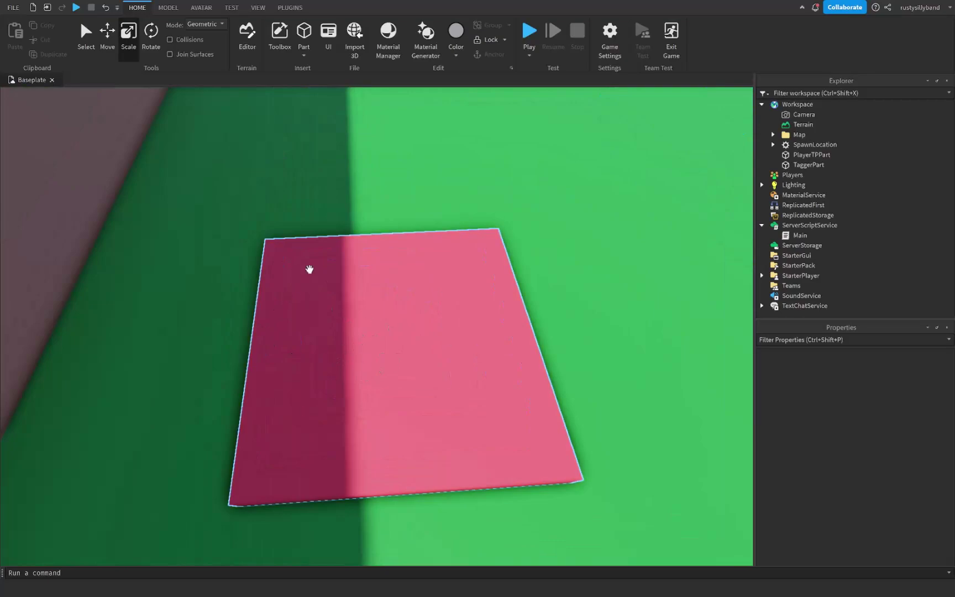
pyautogui.scroll(-10, 386, 361)
# - Survey the whole map from several angles, checking the corners, obstacle blocks and surrounding walls
pyautogui.moveTo(352, 306); pyautogui.dragTo(308, 313, button='right')
pyautogui.scroll(-3, 332, 337)
pyautogui.scroll(5, 267, 152)
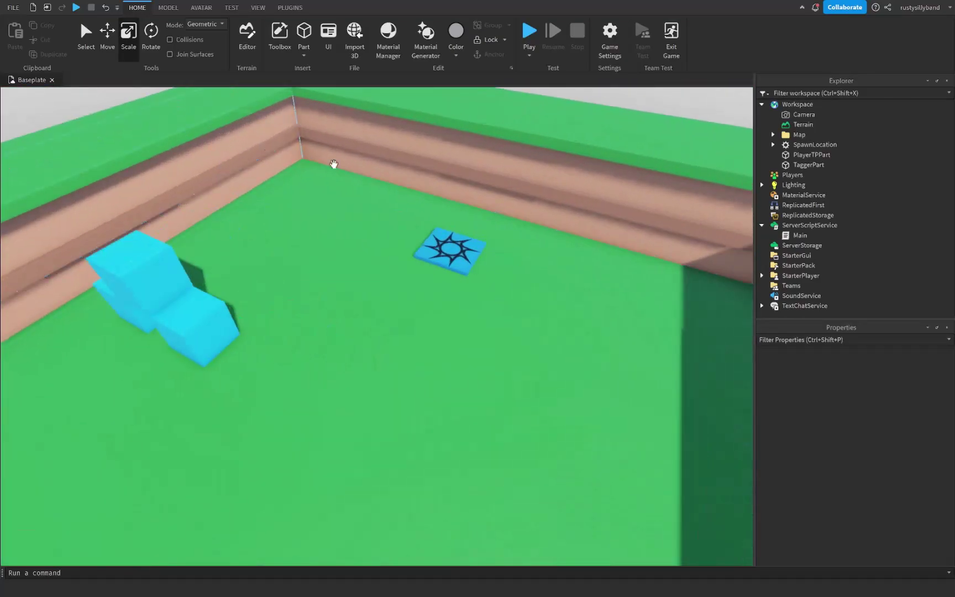
pyautogui.scroll(-4, 352, 211)
pyautogui.scroll(5, 381, 250)
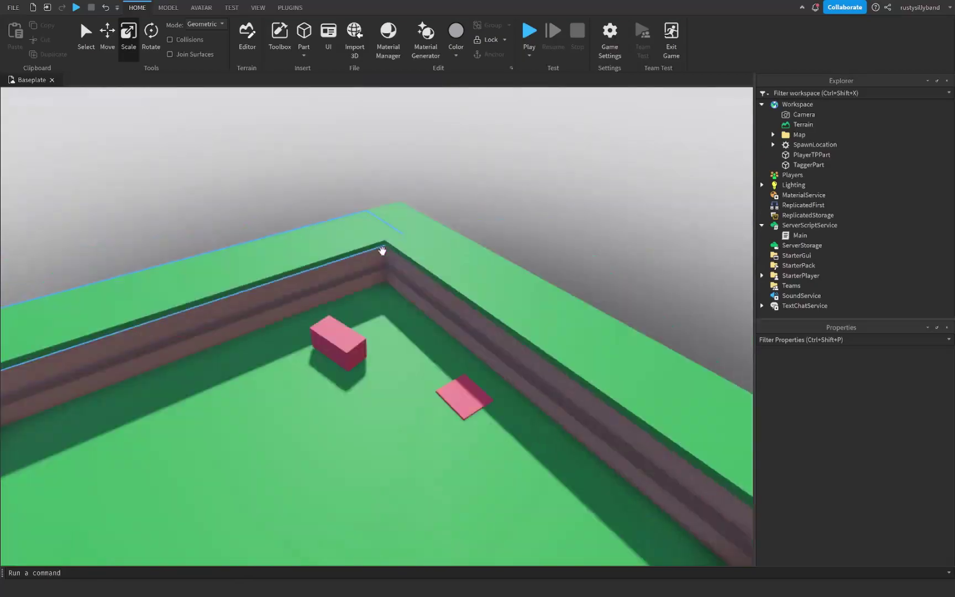
pyautogui.scroll(-4, 382, 250)
pyautogui.moveTo(379, 316); pyautogui.dragTo(418, 354, button='right')
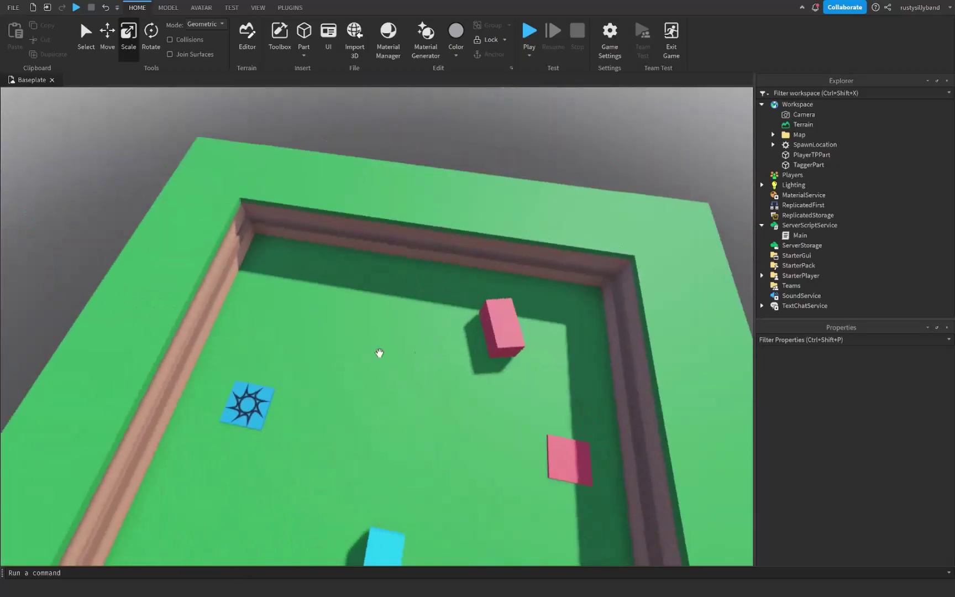
pyautogui.scroll(-8, 465, 292)
pyautogui.moveTo(349, 348); pyautogui.dragTo(373, 319, button='right')
pyautogui.scroll(3, 436, 283)
pyautogui.moveTo(436, 283); pyautogui.dragTo(406, 267, button='right')
pyautogui.scroll(3, 393, 252)
pyautogui.scroll(-5, 406, 268)
# - Open the Main script, review its selectPlayer, PlayerAdded and startGame code, and close it
pyautogui.doubleClick(796, 235)
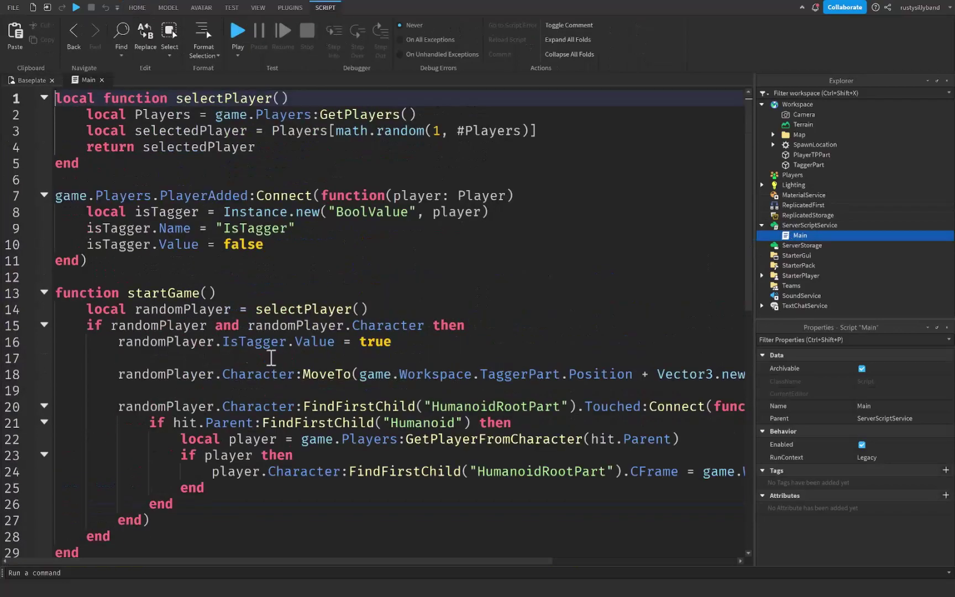
pyautogui.scroll(-1, 150, 214)
pyautogui.scroll(-2, 265, 398)
pyautogui.scroll(3, 169, 426)
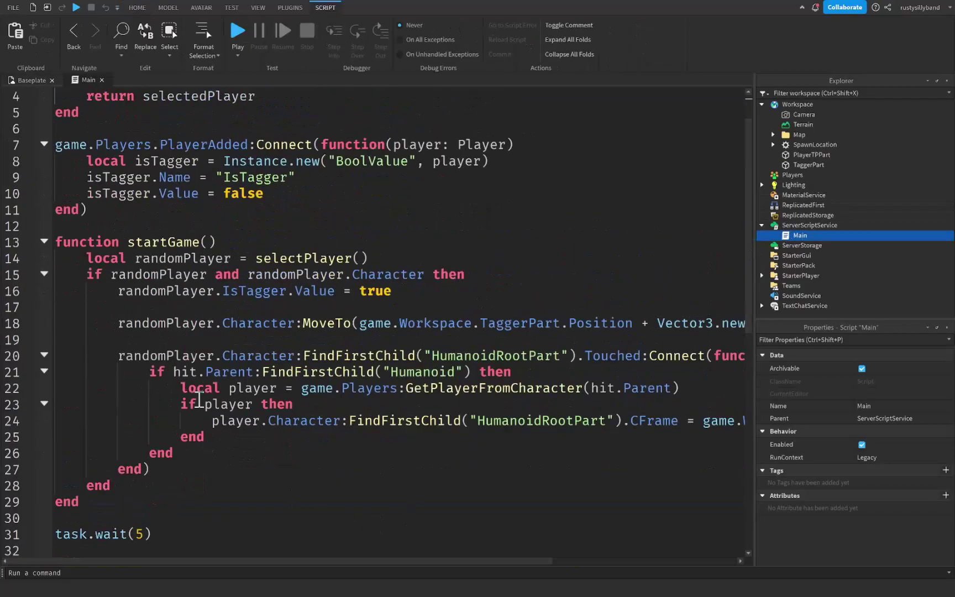
pyautogui.moveTo(61, 103); pyautogui.dragTo(309, 441)
pyautogui.click(319, 399)
pyautogui.scroll(4, 277, 383)
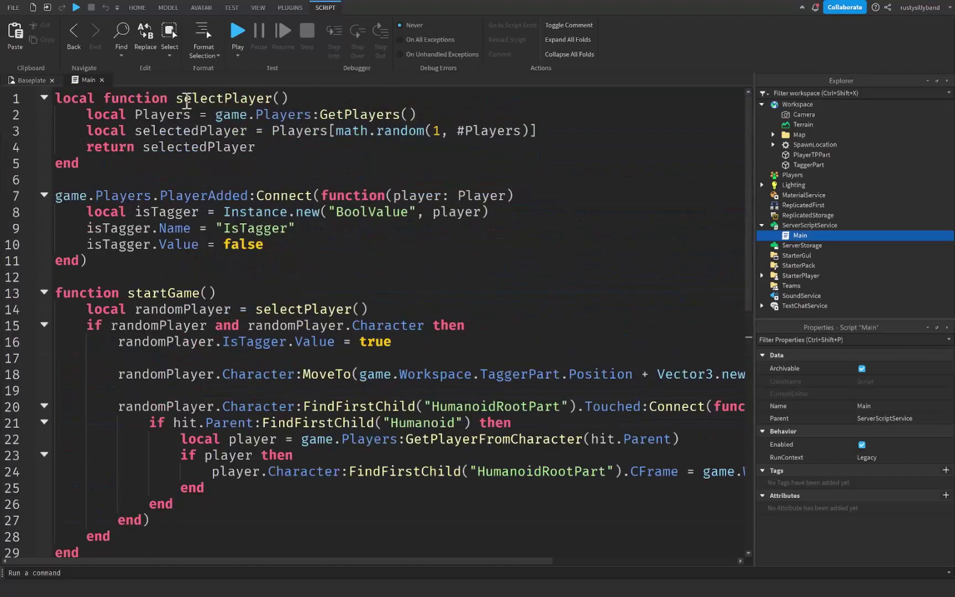
pyautogui.click(101, 80)
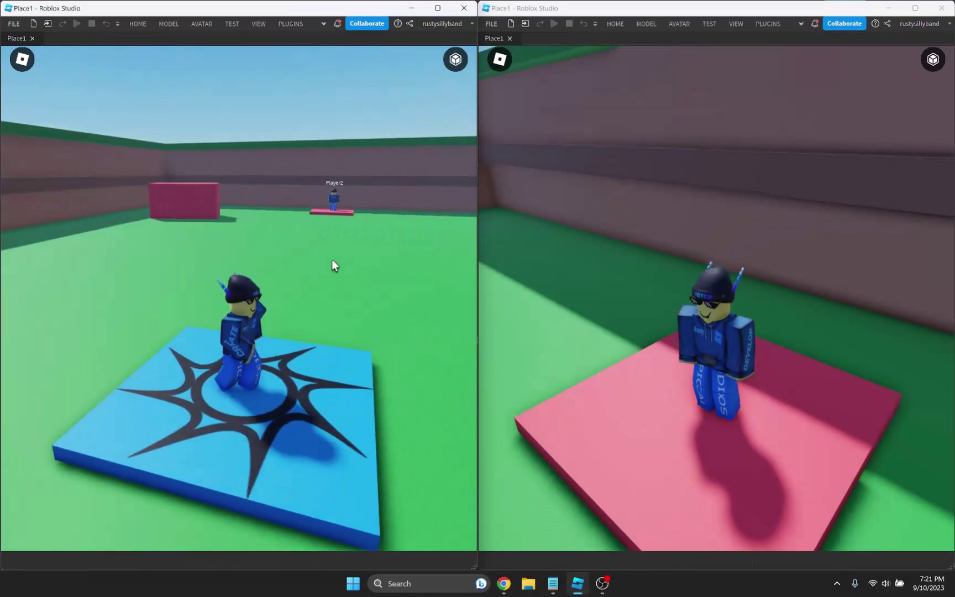
# - Playtest the tag game with two players, moving Player1 on the blue pad and running Player2 from the red pad towards Player1
pyautogui.press('w')
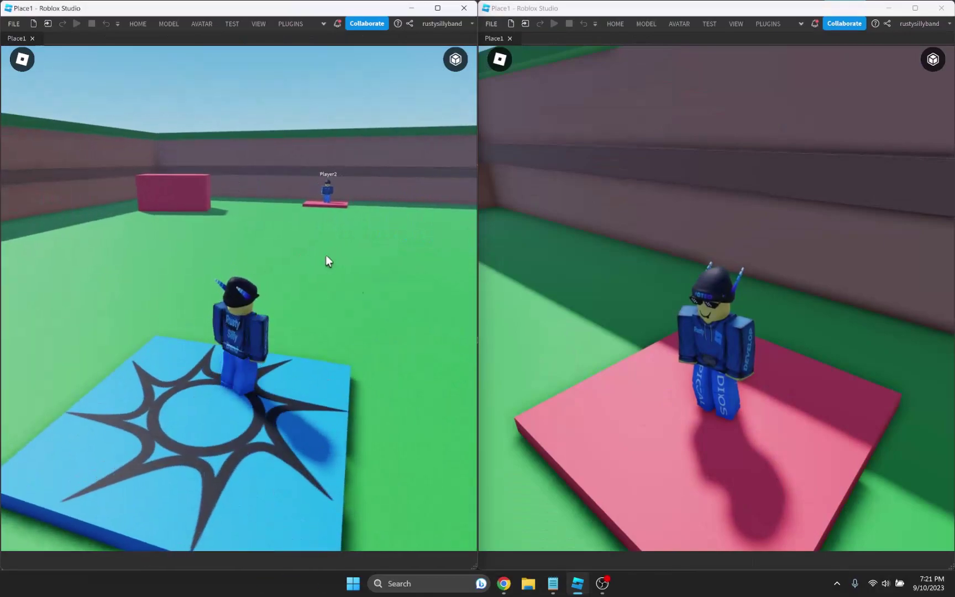
pyautogui.click(635, 312)
pyautogui.moveTo(635, 313); pyautogui.dragTo(635, 312, button='right')
pyautogui.press('w')
pyautogui.press('w')
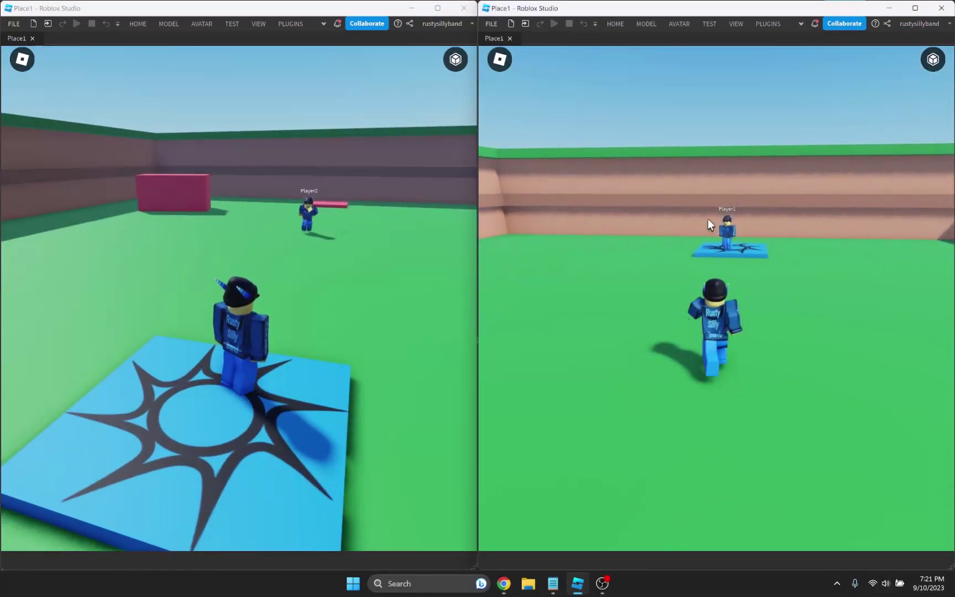
pyautogui.press('w')
pyautogui.moveTo(726, 248); pyautogui.dragTo(714, 189, button='right')
pyautogui.press('w')
pyautogui.moveTo(326, 242); pyautogui.dragTo(258, 218, button='right')
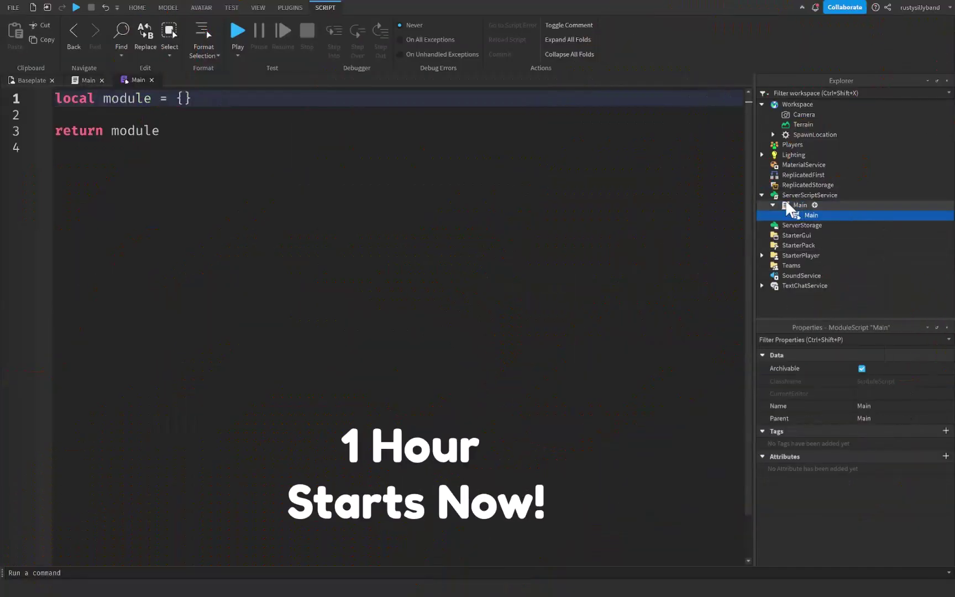
# - Start a function on the module table inside the Main ModuleScript
pyautogui.press('Return')
pyautogui.press('Return')
pyautogui.write('function module.Ma')
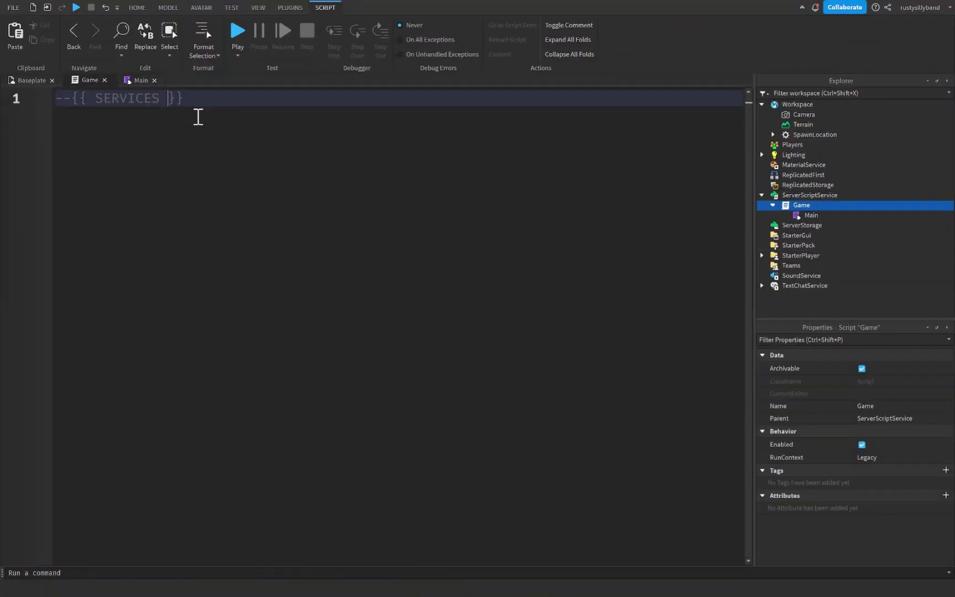
# - Add a "--{{ MODULES }}--" section at the top of the Game script with local module = require(script.Main)
pyautogui.write('--{{ MODULES }}--')
pyautogui.press('Return')
pyautogui.write('local module = require(script.Main')
pyautogui.press('End')
pyautogui.press('Return')
# - Add the section comments "--{{ VARIABLES }}--", "--{{ FUNCTIONS }}--" and "--{{ EVENTS }}--" below the SERVICES section
pyautogui.press('Down')
pyautogui.press('Down')
pyautogui.press('Return')
pyautogui.write('--{{ VARIABLES }}--')
pyautogui.press('Return')
pyautogui.press('Return')
pyautogui.write('--{{ FUNCTIONS }}--')
pyautogui.press('Return')
pyautogui.press('Return')
pyautogui.write('--{{ EVENTS }}--')
# - Under FUNCTIONS, write a PlayerAdded handler that gives each player a BoolValue named "IsTagger" set to false
pyautogui.press('Up')
pyautogui.press('Return')
pyautogui.write('game.Players.PlayerAdded:Connect(function(player: Player)')
pyautogui.press('Return')
pyautogui.write('local isTagger = Instance.new("BoolValue", player)')
pyautogui.press('Return')
pyautogui.write('isTagger.Name = "IsTagger" isTagger.Value = false')
# - Declare an empty local function selectPlayer() below the PlayerAdded handler
pyautogui.press('Down')
pyautogui.press('End')
pyautogui.press('Return')
pyautogui.press('Return')
pyautogui.write('local se')
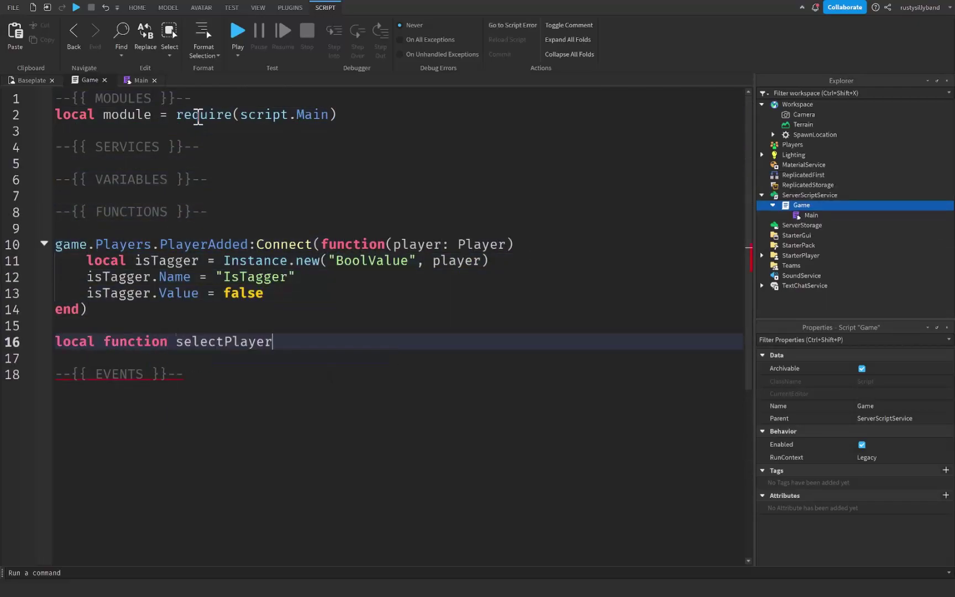
pyautogui.write('()')
pyautogui.press('Return')
# - Define local Players = game:GetService("Players") in the SERVICES section
pyautogui.click(221, 149)
pyautogui.press('Return')
pyautogui.write('local PLayers = game.Players:')
pyautogui.press('BackSpace')
pyautogui.press('BackSpace')
pyautogui.press('BackSpace')
pyautogui.press('BackSpace')
pyautogui.press('BackSpace')
pyautogui.press('BackSpace')
pyautogui.press('BackSpace')
pyautogui.press('BackSpace')
pyautogui.press('BackSpace')
pyautogui.write(':GetService("Players')
# - Make selectPlayer() choose a random player from Players:GetPlayers() with math.random and return selectedPlayer, leaving blank lines after the function
pyautogui.click(169, 379)
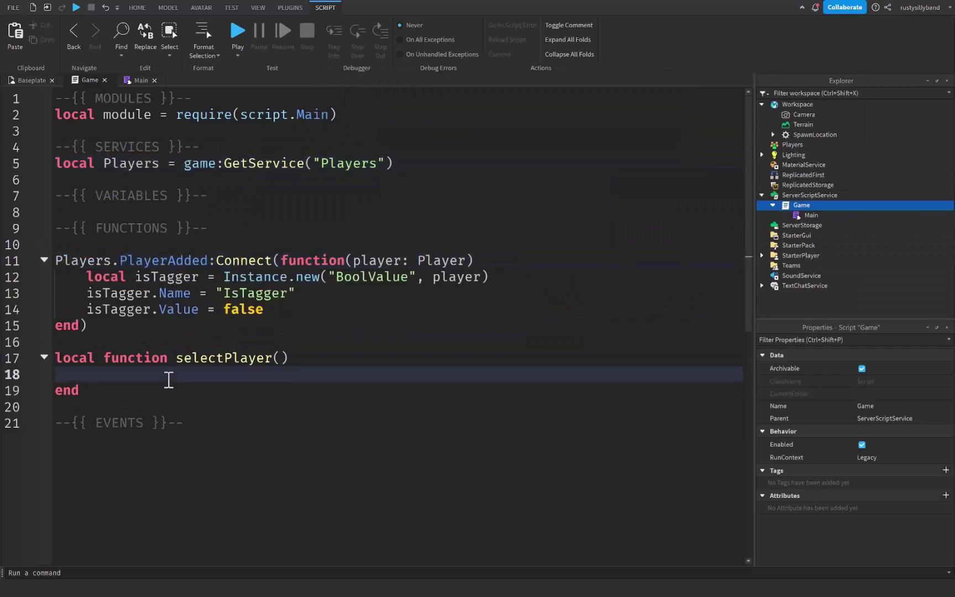
pyautogui.write('local selectedPlayer = Players:GetPlayers()[mat')
pyautogui.write('h.random(1, #Players:GetPlayers())')
pyautogui.press('Return')
pyautogui.write('return selectedPlayer')
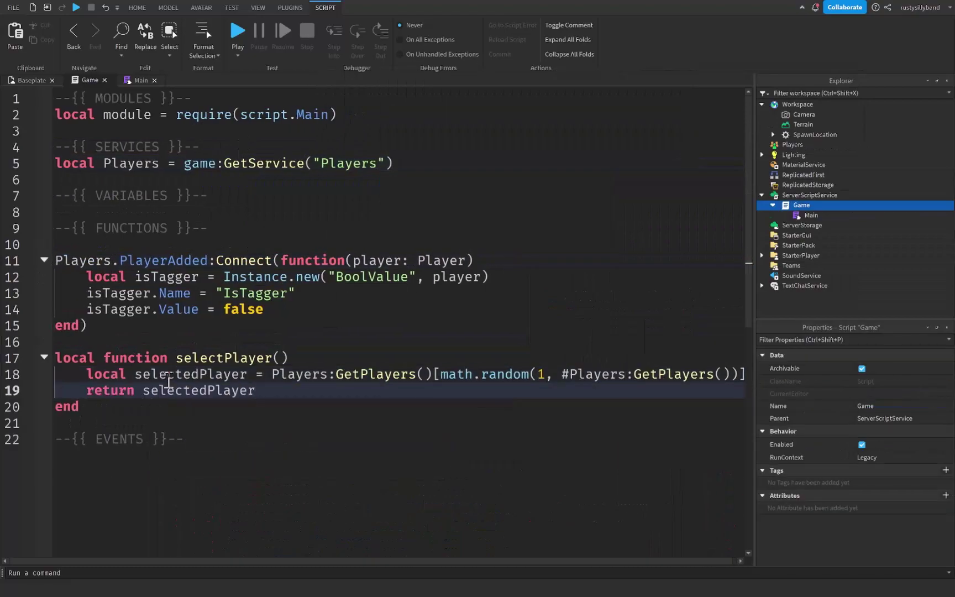
pyautogui.click(128, 412)
pyautogui.press('Return')
pyautogui.press('Return')
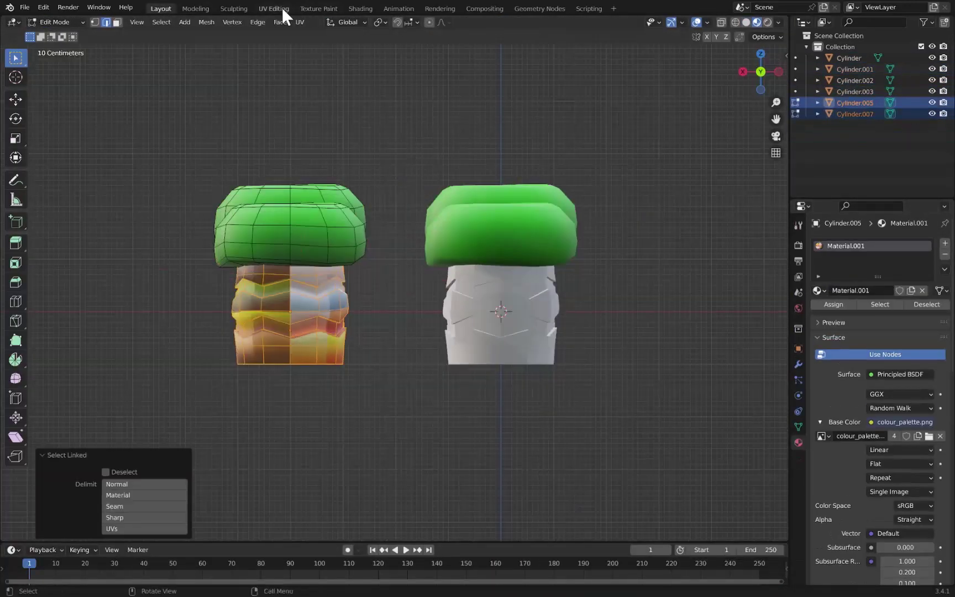
# - In UV editing, scale the stump trunk's UVs to fit a brown swatch of colour_palette.png
pyautogui.click(274, 8)
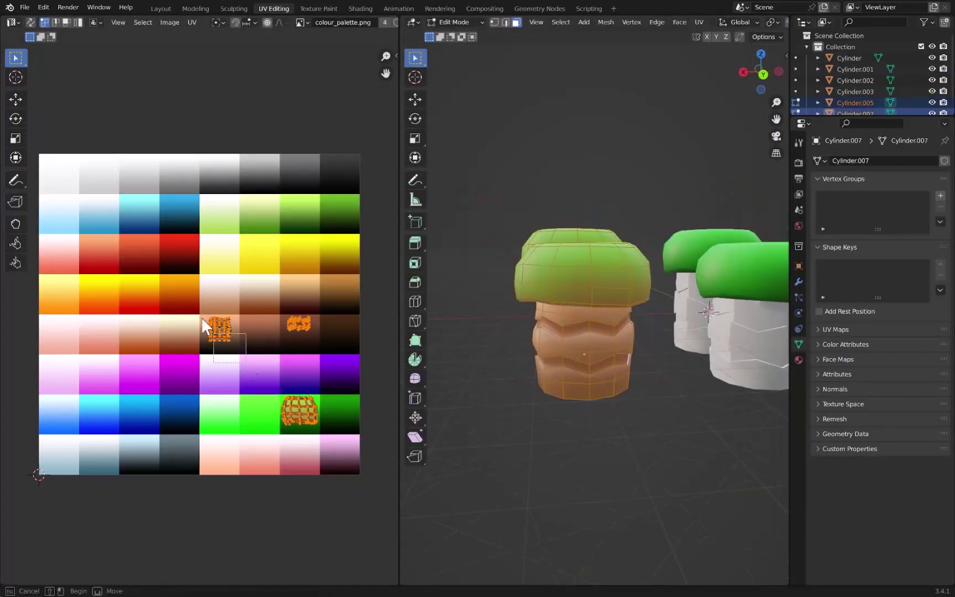
pyautogui.press('s')
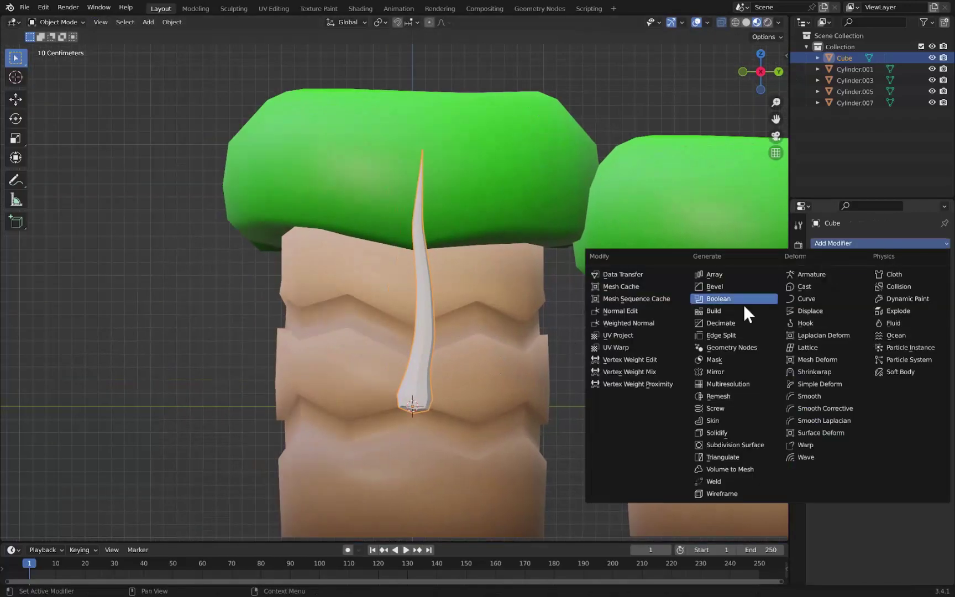
# - Add a Generate-type modifier to the tapered Cube mesh in front of the tree stump
pyautogui.click(746, 314)
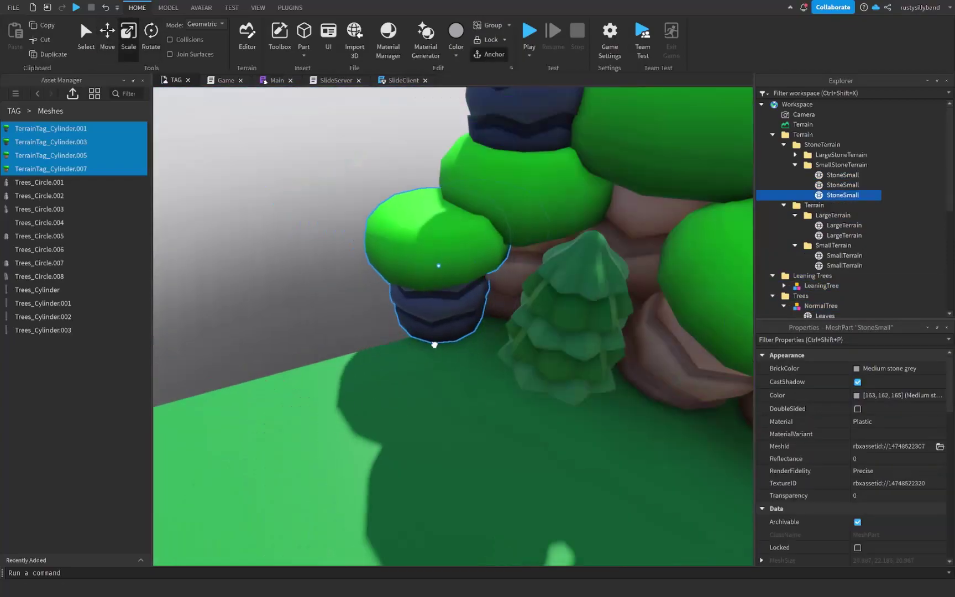
# - Switch to Roblox Studio and activate the Move tool for the selected StoneSmall rock
pyautogui.scroll(-5, 434, 344)
pyautogui.hotkey('ctrl', '2')
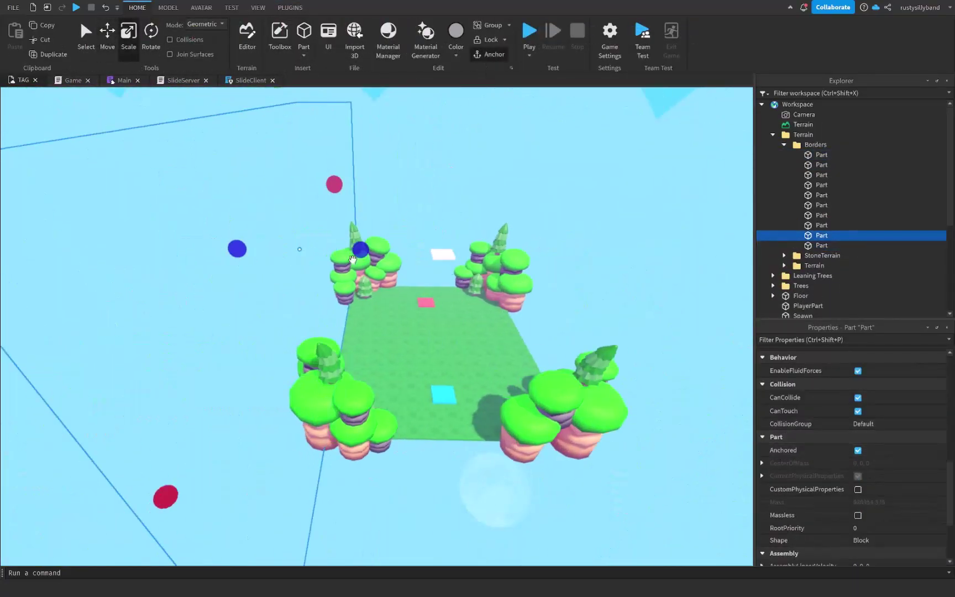
pyautogui.click(427, 282)
pyautogui.press('f')
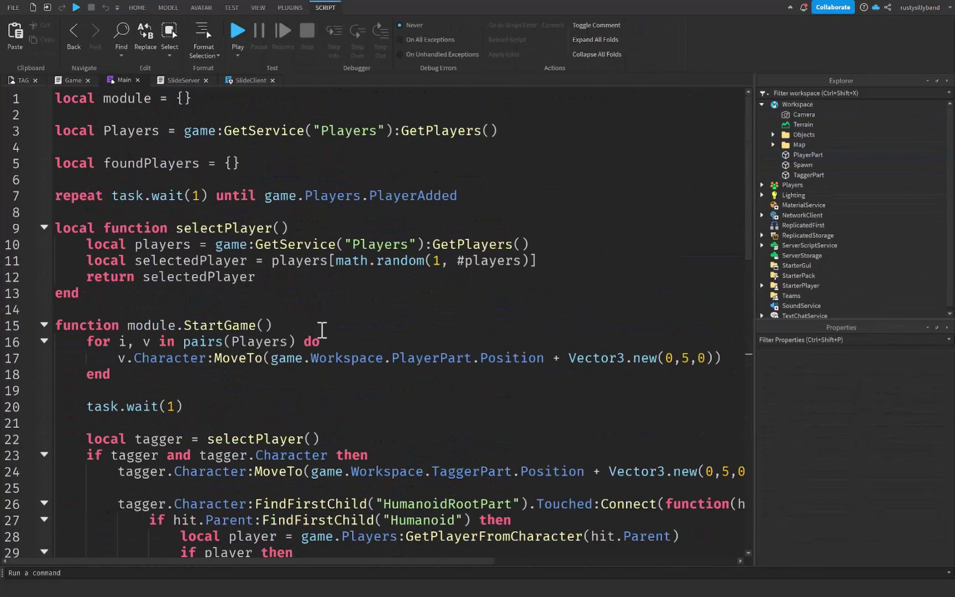
# - In the Main module's tagger check, add the line local highlight = Instance.new("Highlight", tagger.Character)
pyautogui.scroll(-1, 322, 330)
pyautogui.click(369, 404)
pyautogui.press('Return')
pyautogui.write('local highlight = Instance.new("Highlight", tagger.Character)')
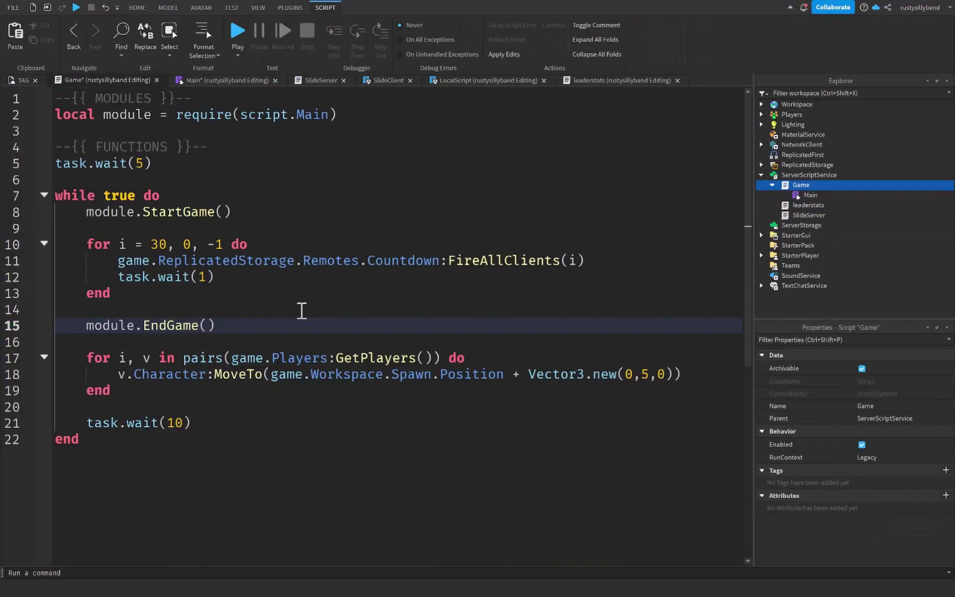
# - Review the Game script's round loop, from StartGame and the 30-second countdown to EndGame and the return to spawn
pyautogui.hotkey('ctrl', 'a')
pyautogui.click(133, 261)
pyautogui.click(219, 281)
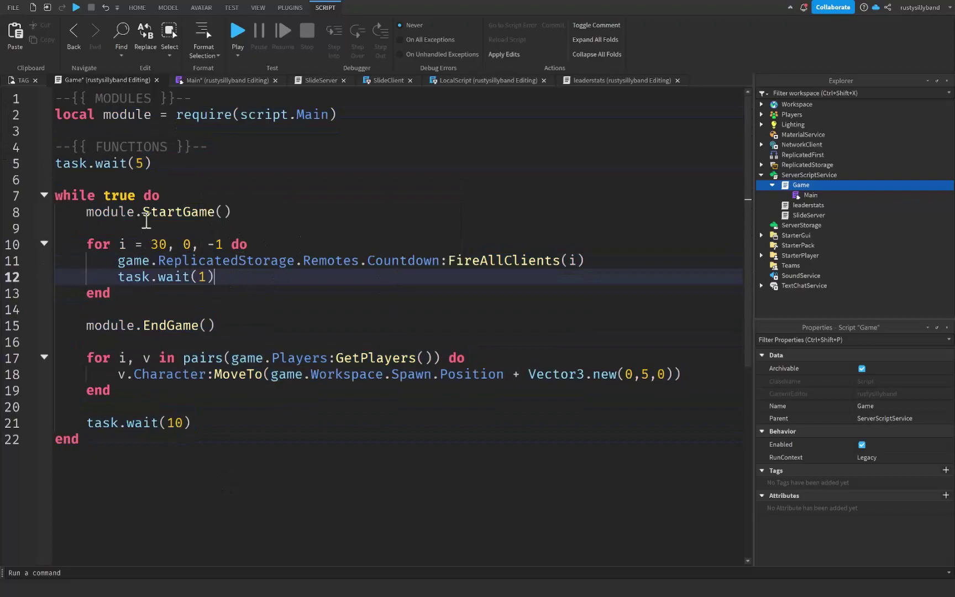
pyautogui.moveTo(55, 101); pyautogui.dragTo(411, 452)
pyautogui.click(307, 463)
pyautogui.moveTo(185, 454); pyautogui.dragTo(265, 183)
pyautogui.click(265, 187)
pyautogui.moveTo(210, 422); pyautogui.dragTo(179, 448)
pyautogui.click(151, 211)
pyautogui.click(206, 460)
pyautogui.moveTo(132, 420); pyautogui.dragTo(55, 147)
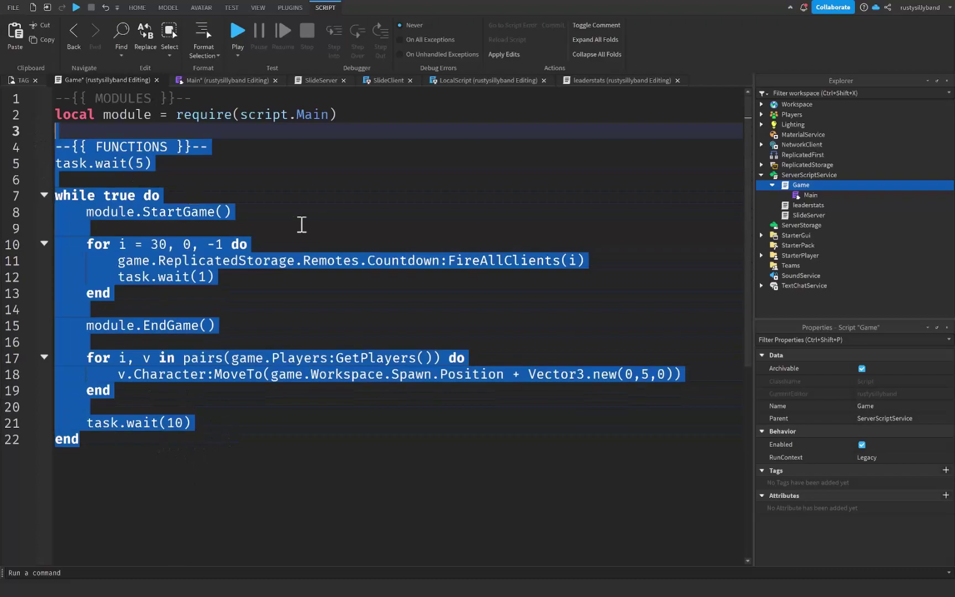
pyautogui.click(300, 224)
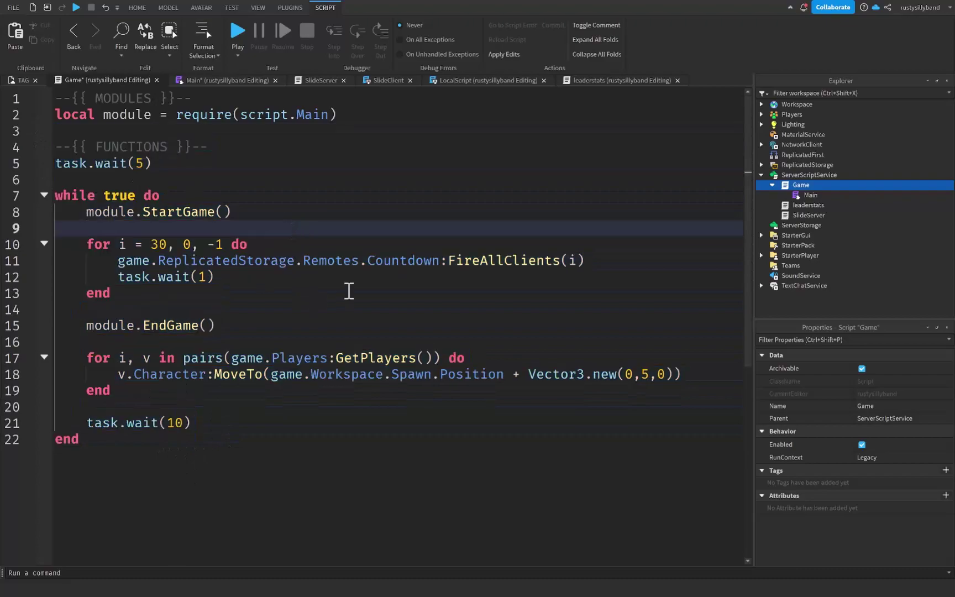
# - Open the Main module and read through its selectPlayer, StartGame and EndGame functions
pyautogui.doubleClick(796, 194)
pyautogui.scroll(6, 477, 389)
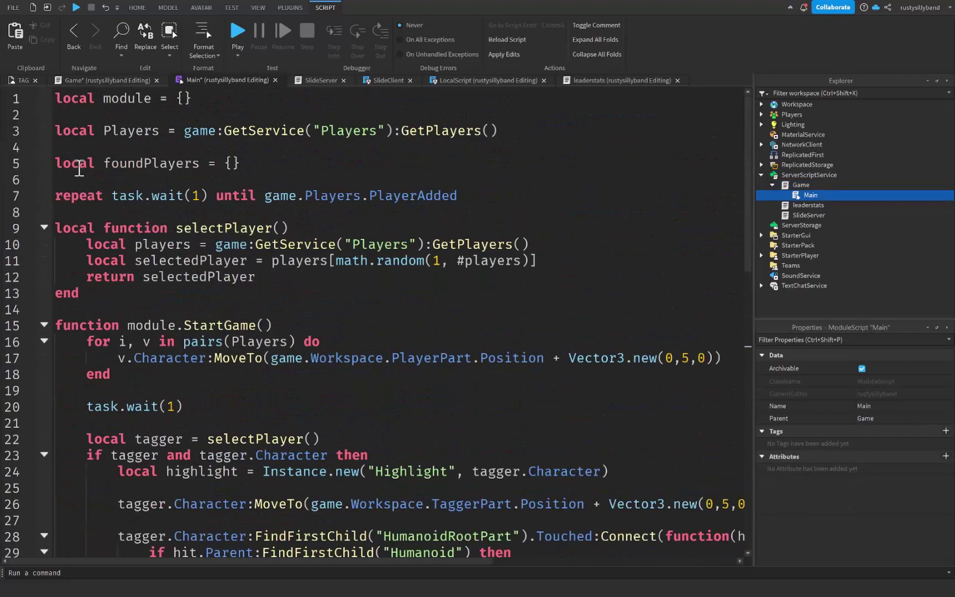
pyautogui.moveTo(60, 210); pyautogui.dragTo(160, 342)
pyautogui.click(268, 310)
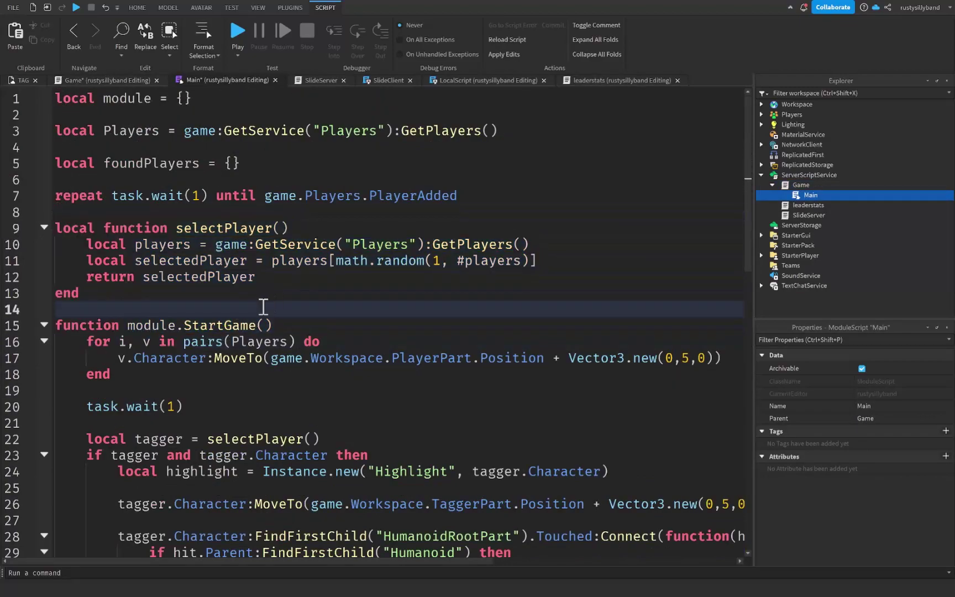
pyautogui.scroll(-2, 219, 344)
pyautogui.scroll(-3, 220, 344)
pyautogui.scroll(-1, 311, 319)
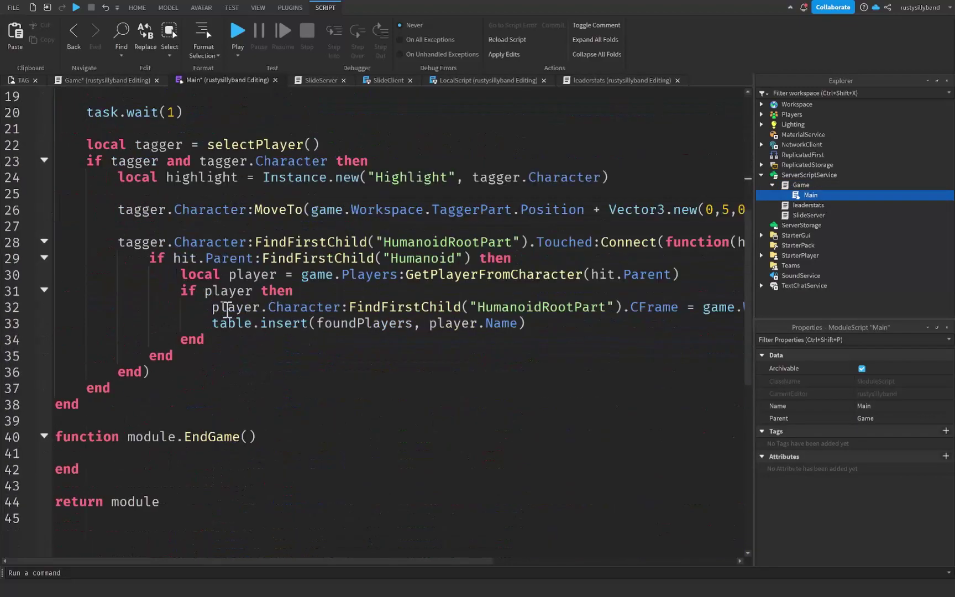
pyautogui.scroll(3, 213, 391)
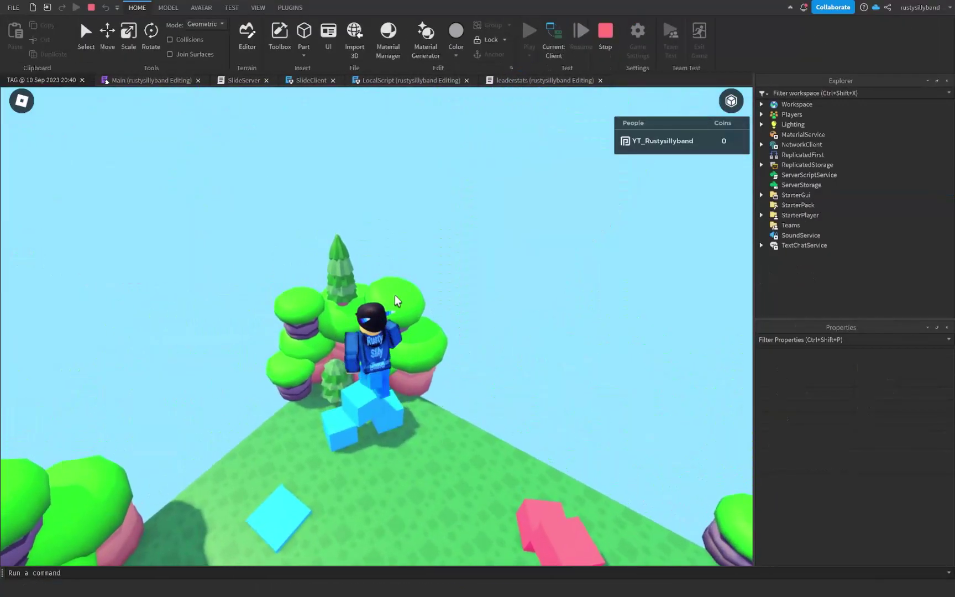
# - Walk and jump the character around the spawn area above the map in the playtest
pyautogui.press('w')
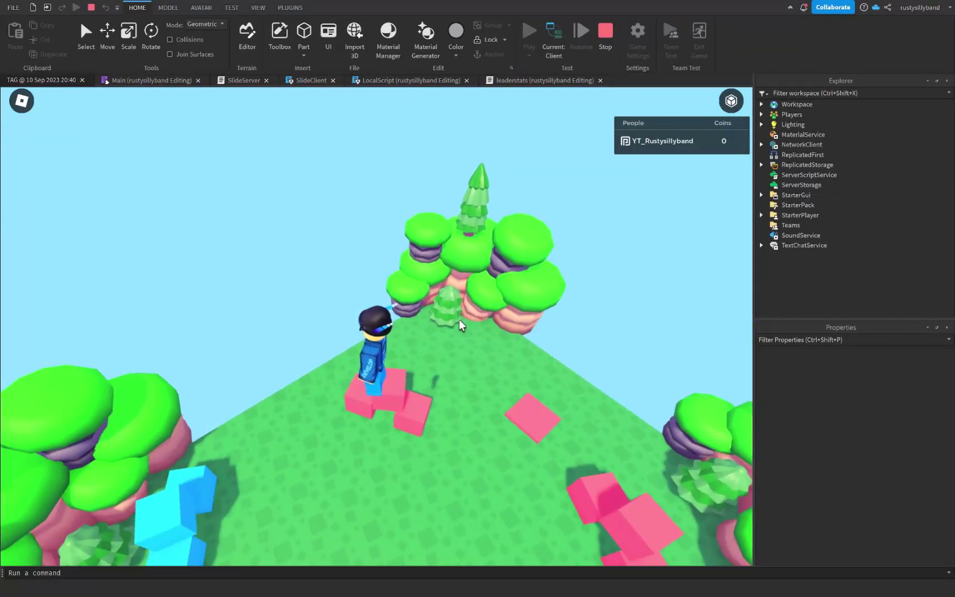
pyautogui.press('w')
pyautogui.press('space')
pyautogui.press('w')
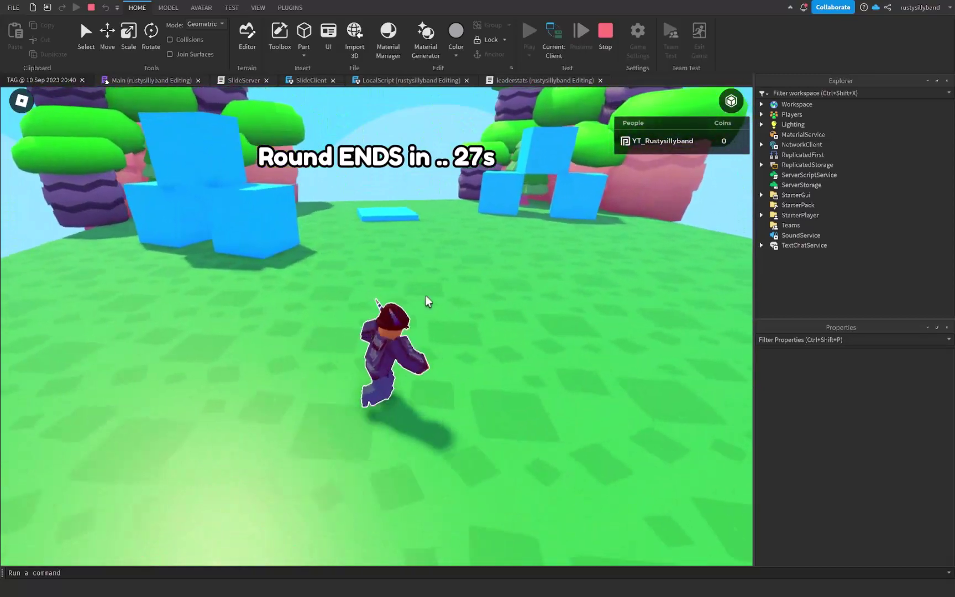
# - Playtest the tag round by running and jumping the highlighted tagger around the pink and blue blocks during the countdown
pyautogui.press('w')
pyautogui.press('w')
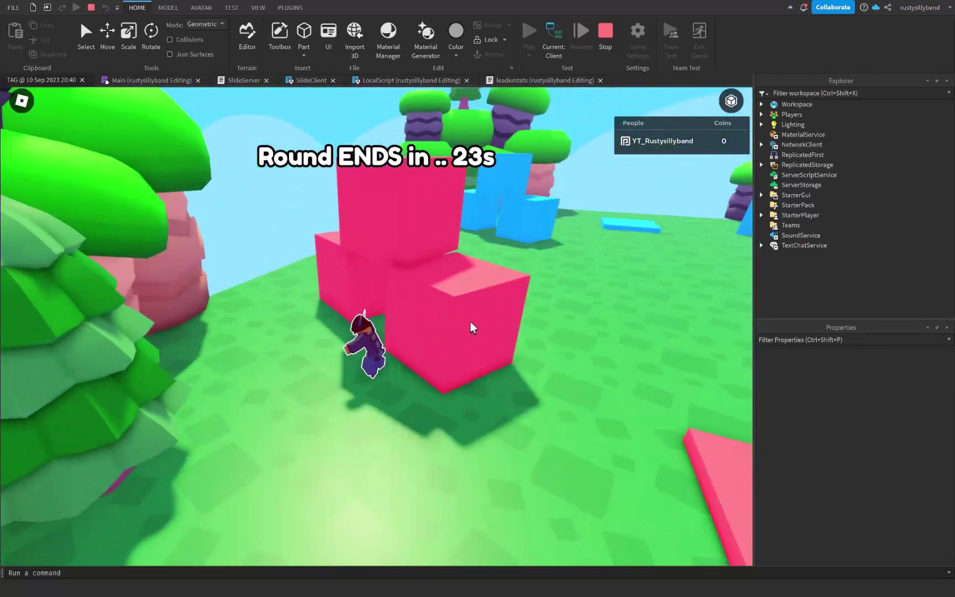
pyautogui.press('s')
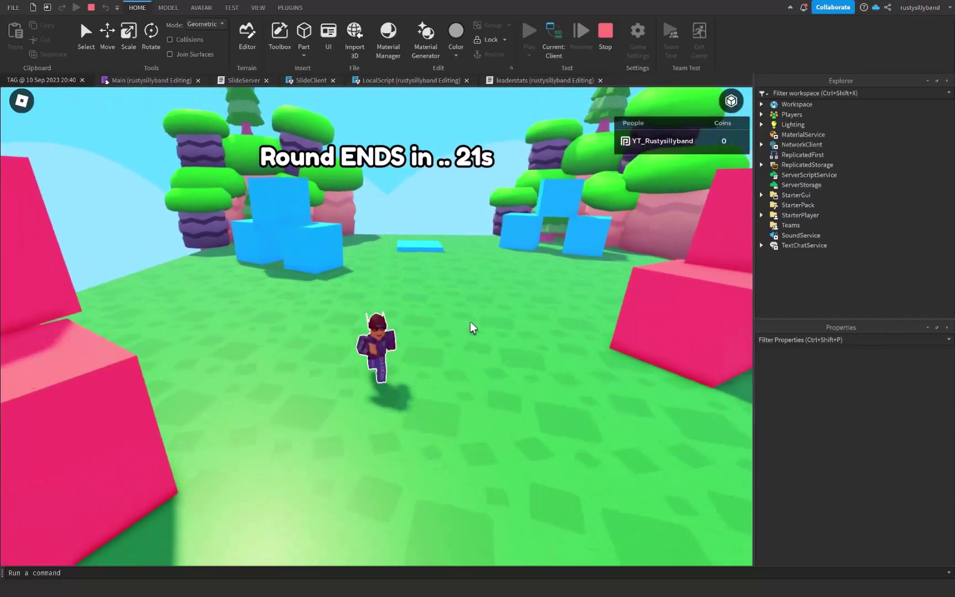
pyautogui.press('s')
pyautogui.press('s')
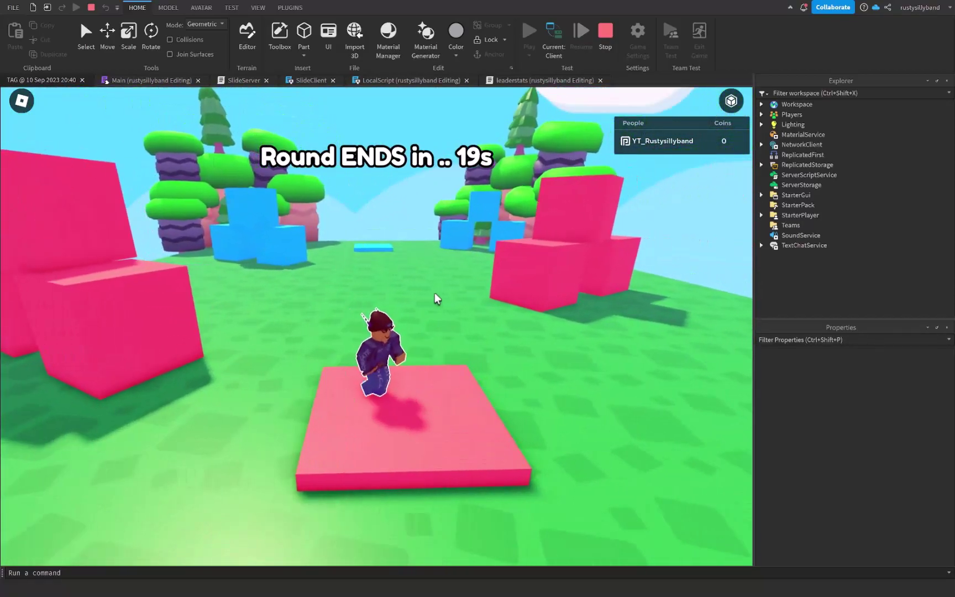
pyautogui.press('w')
pyautogui.press('s')
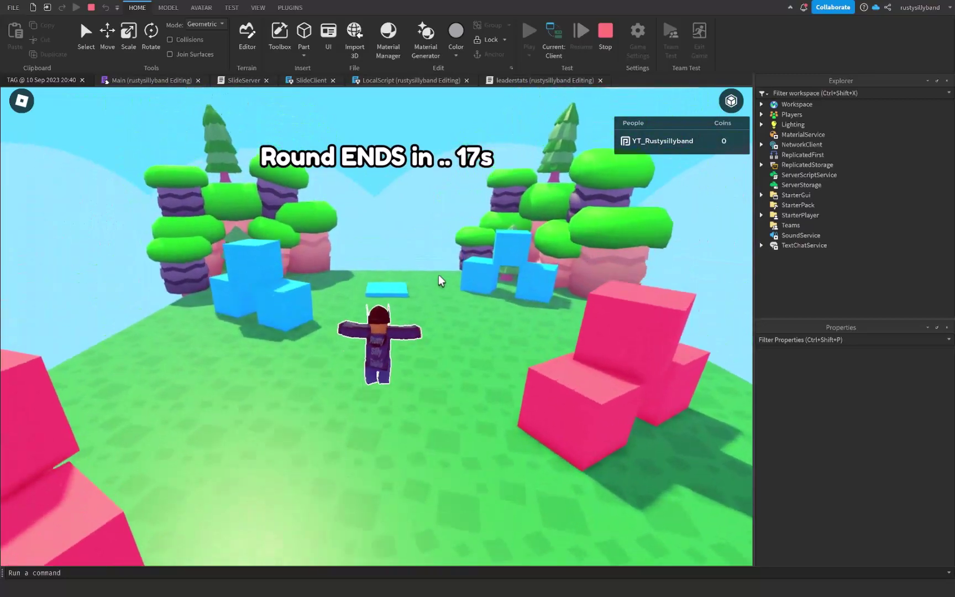
pyautogui.press('w')
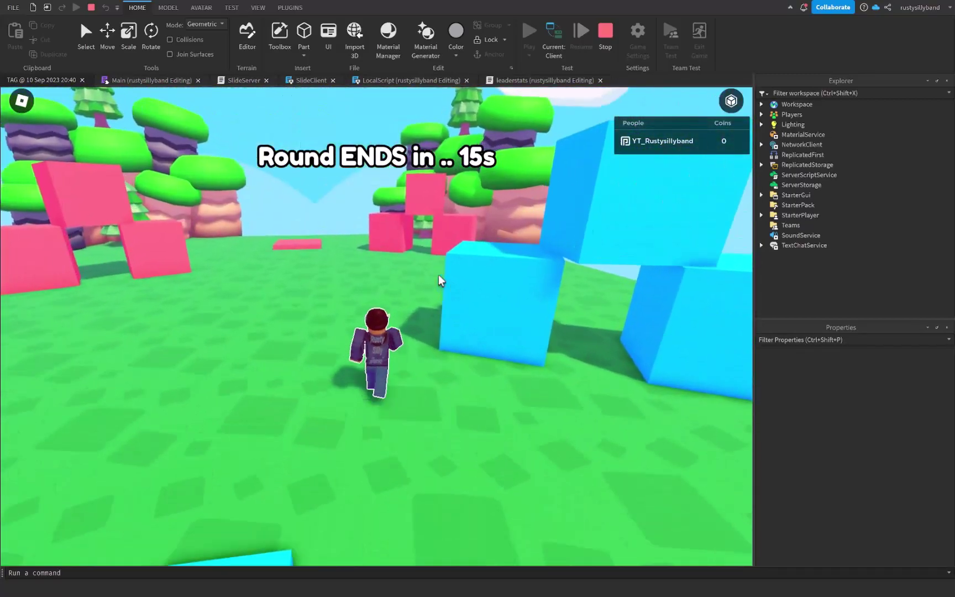
pyautogui.press('s')
pyautogui.press('w')
pyautogui.press('a')
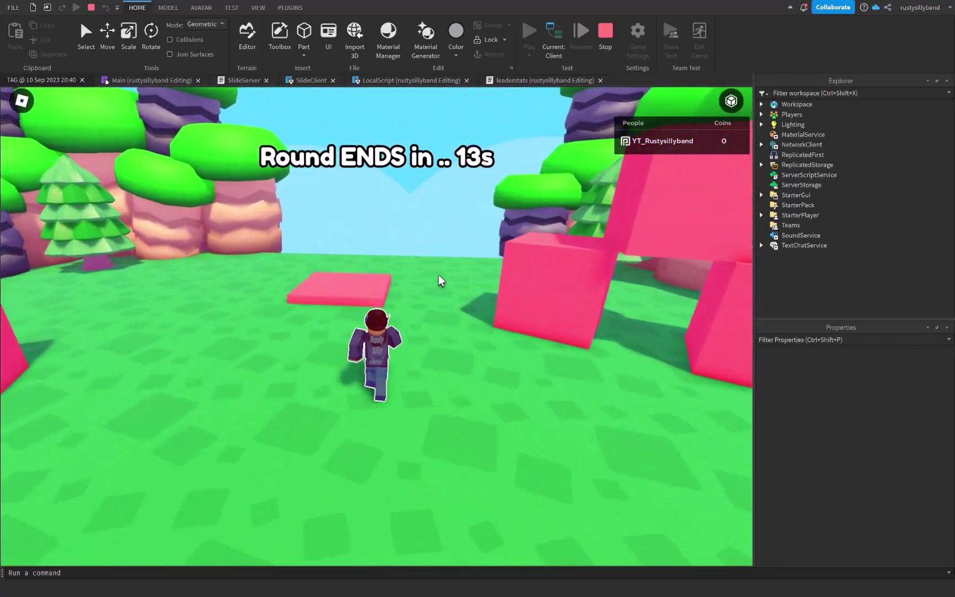
pyautogui.press('a')
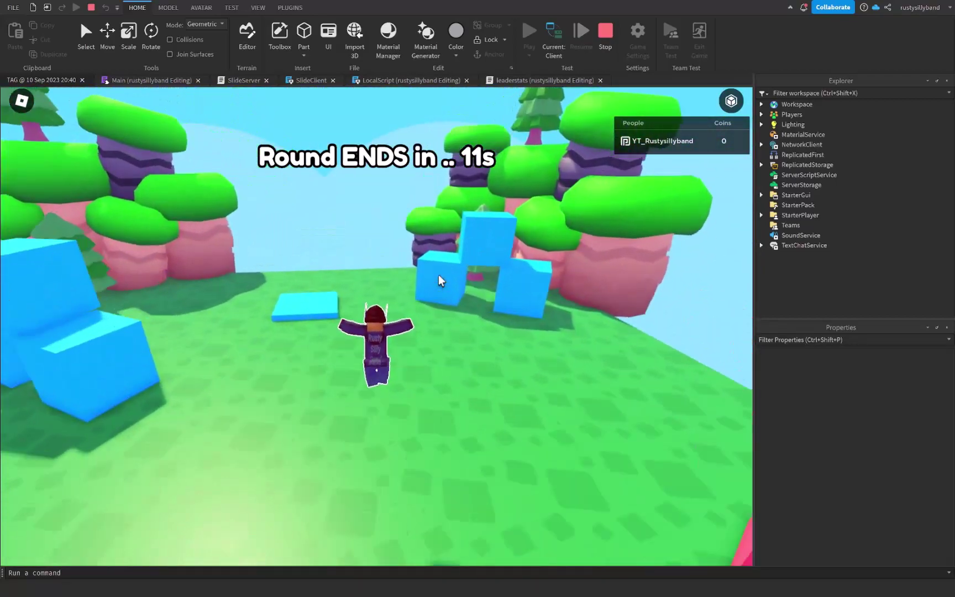
pyautogui.press('space')
pyautogui.press('w')
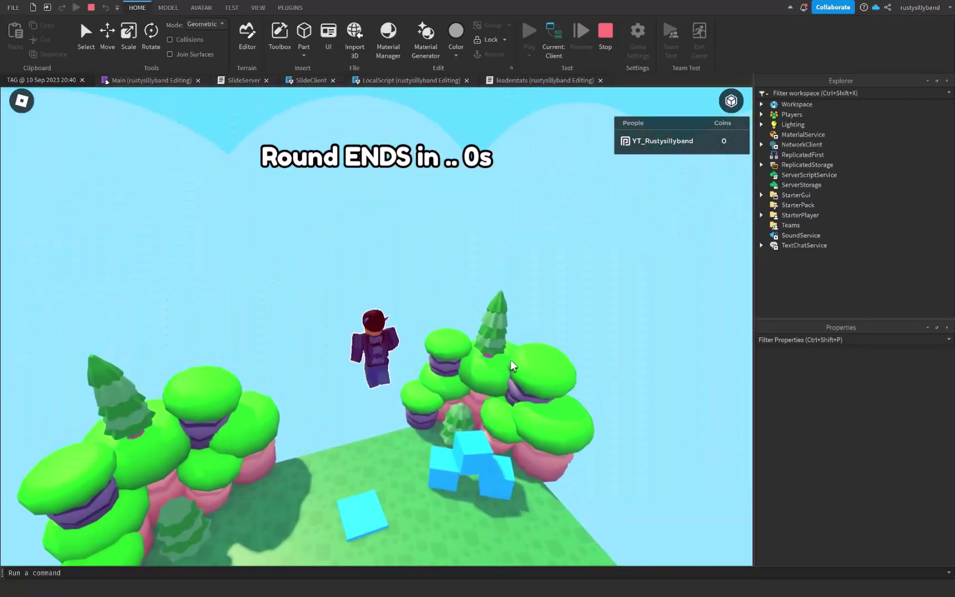
# - Move and jump the character around the elevated spawn area between the two rounds
pyautogui.press('a')
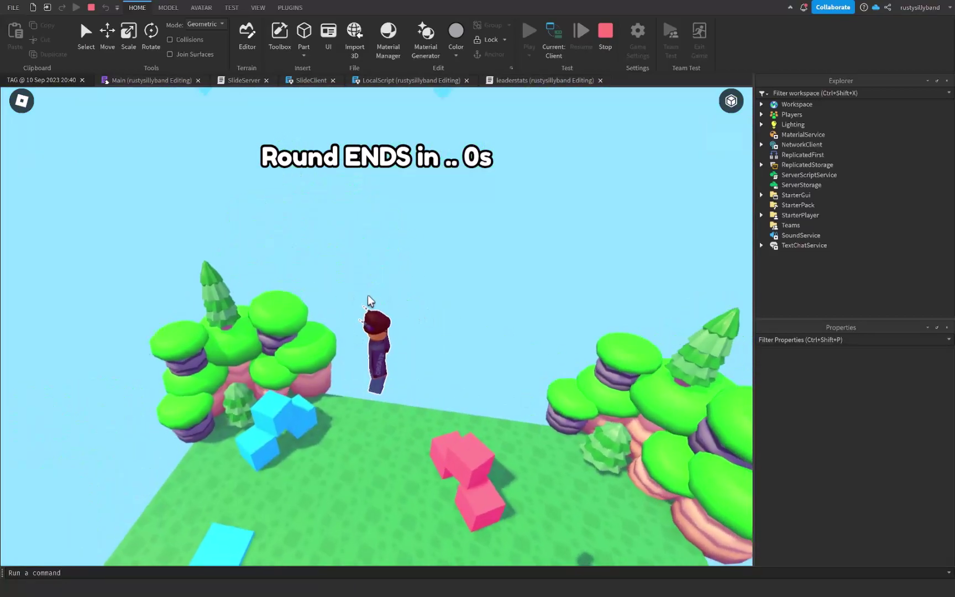
pyautogui.press('space')
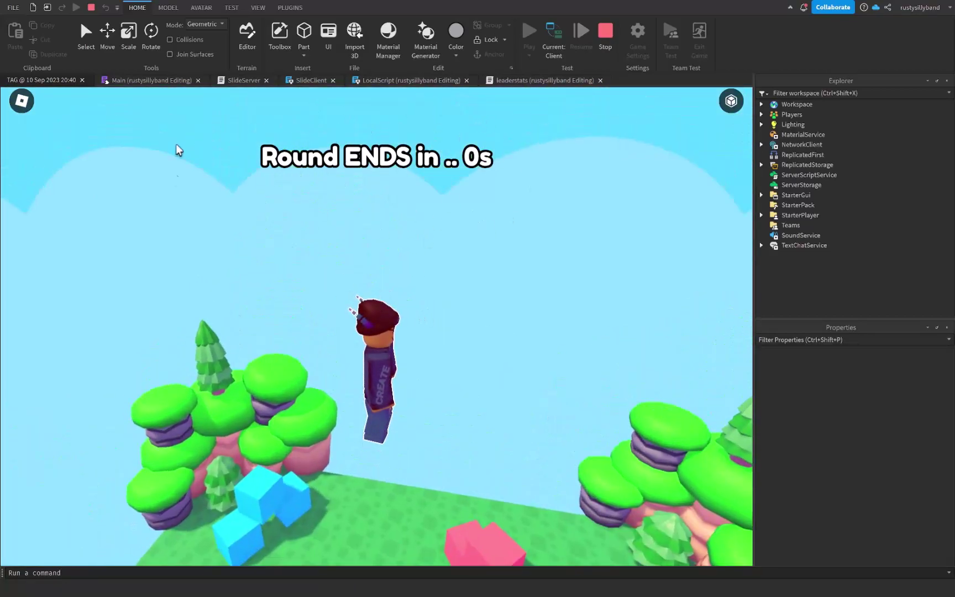
pyautogui.press('s')
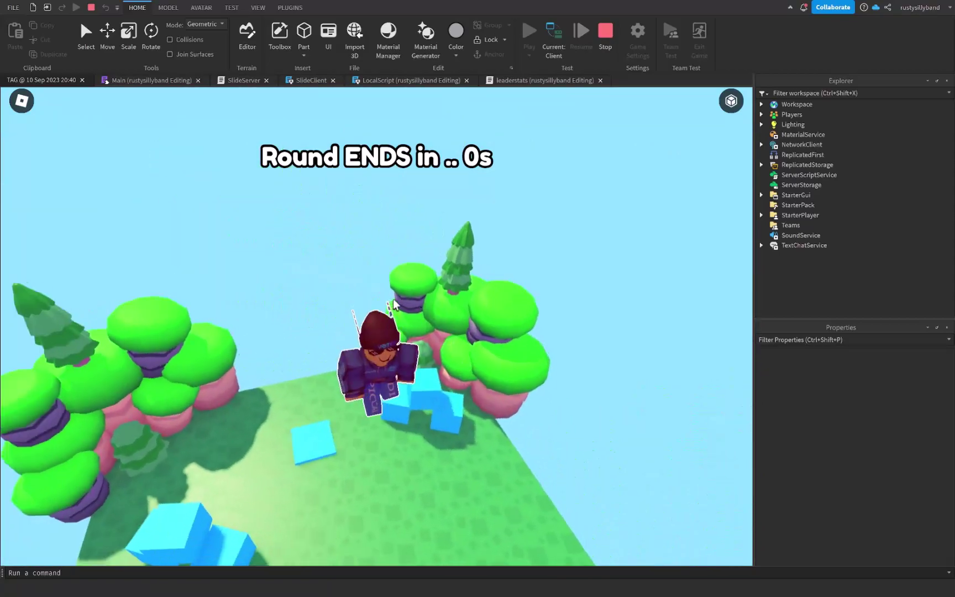
pyautogui.press('w')
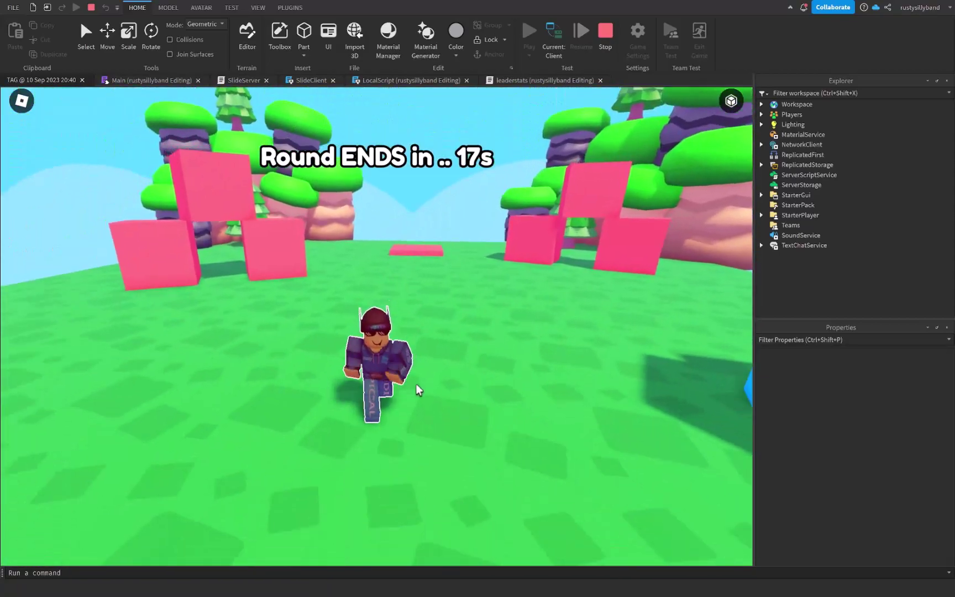
# - Playtest another timed round by running the highlighted tagger across the map among the coloured blocks
pyautogui.press('w')
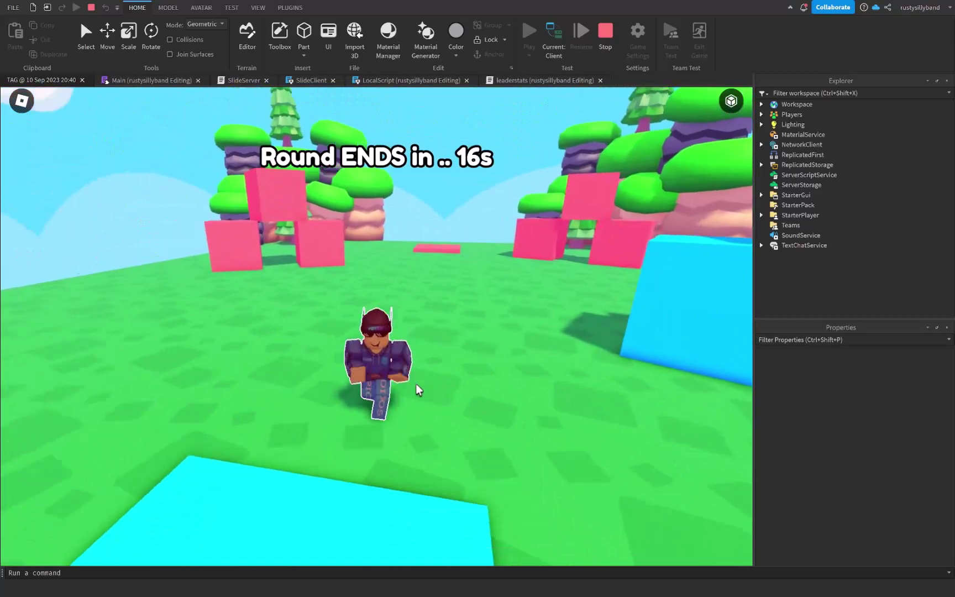
pyautogui.press('s')
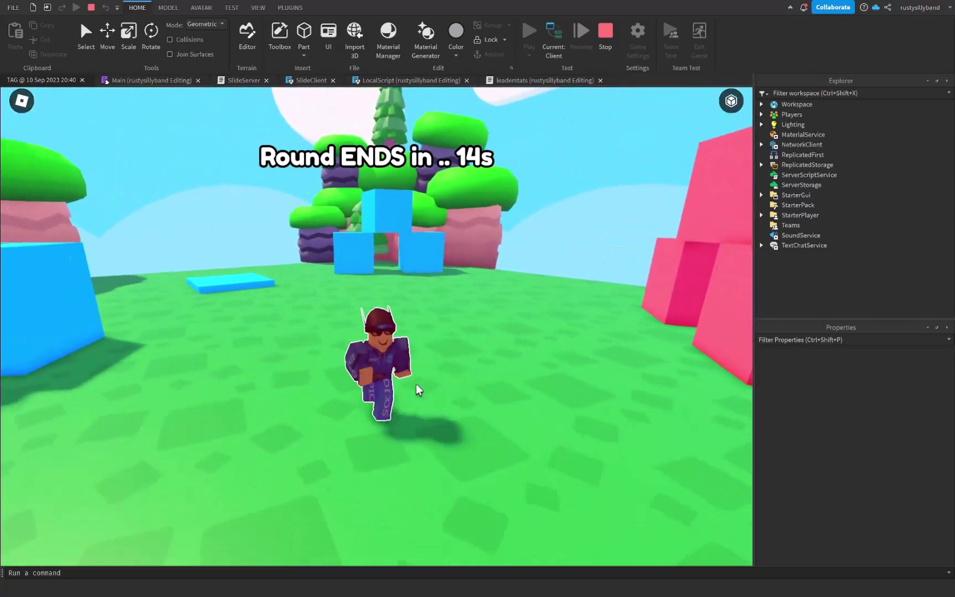
pyautogui.press('w')
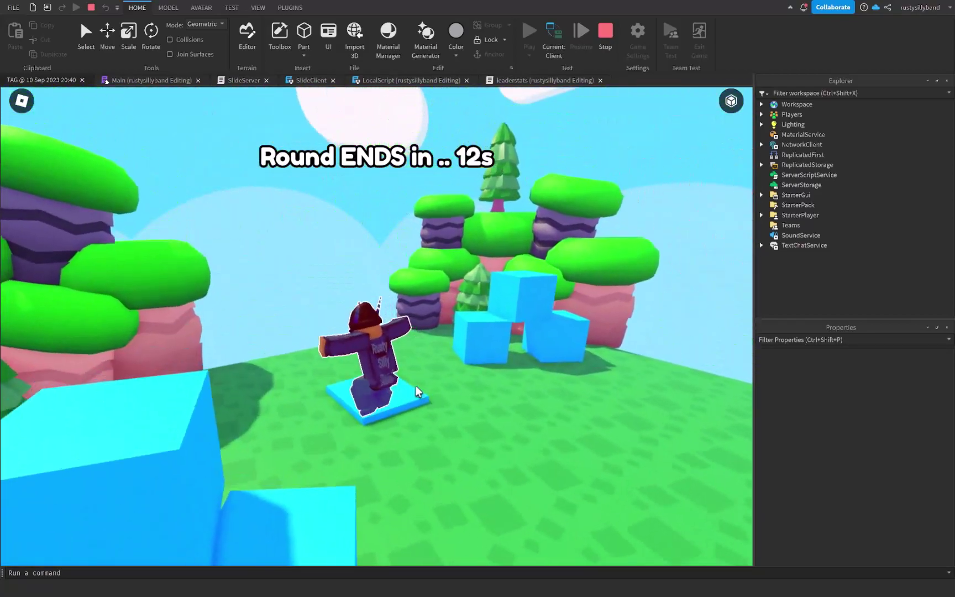
pyautogui.press('s')
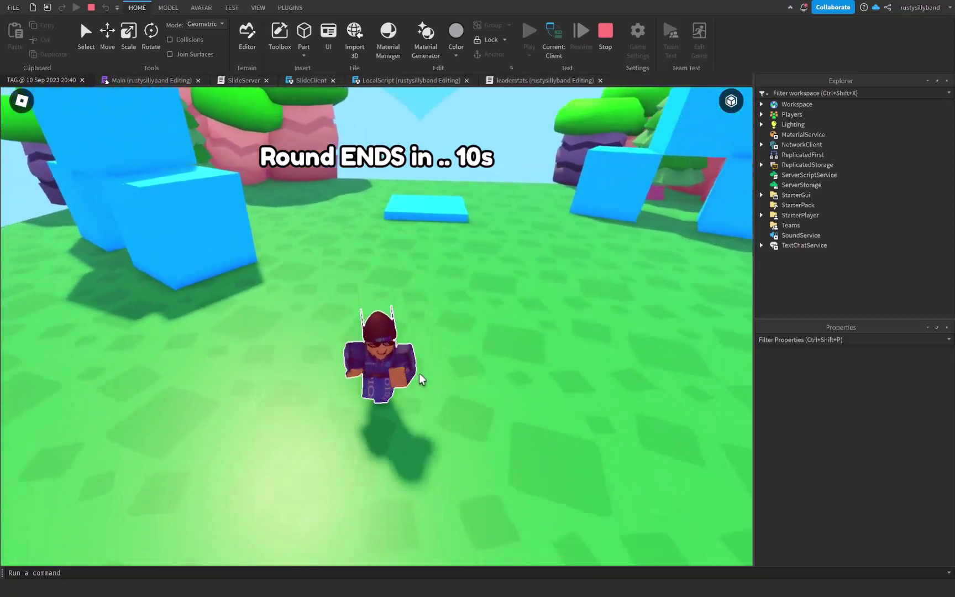
pyautogui.press('a')
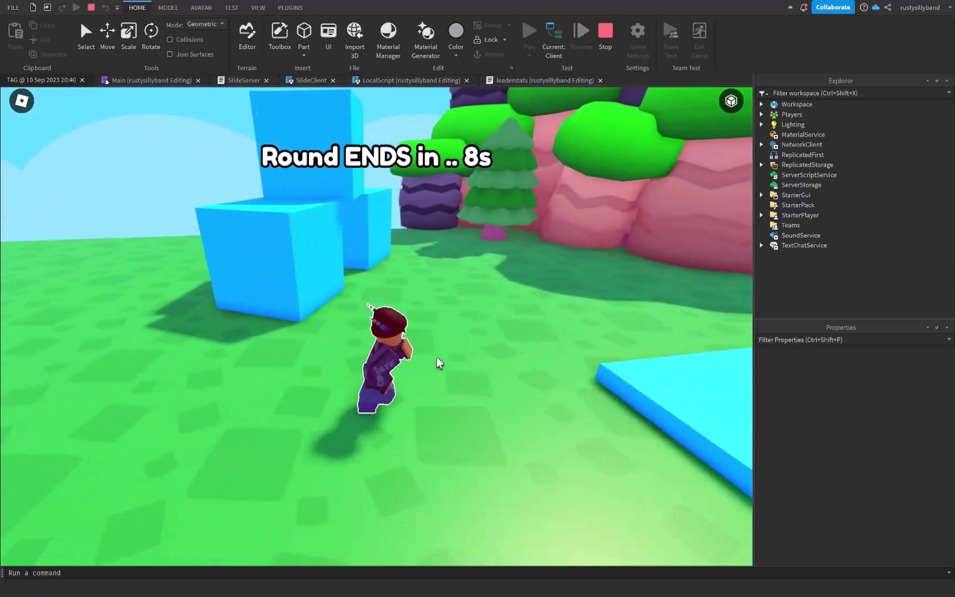
pyautogui.press('d')
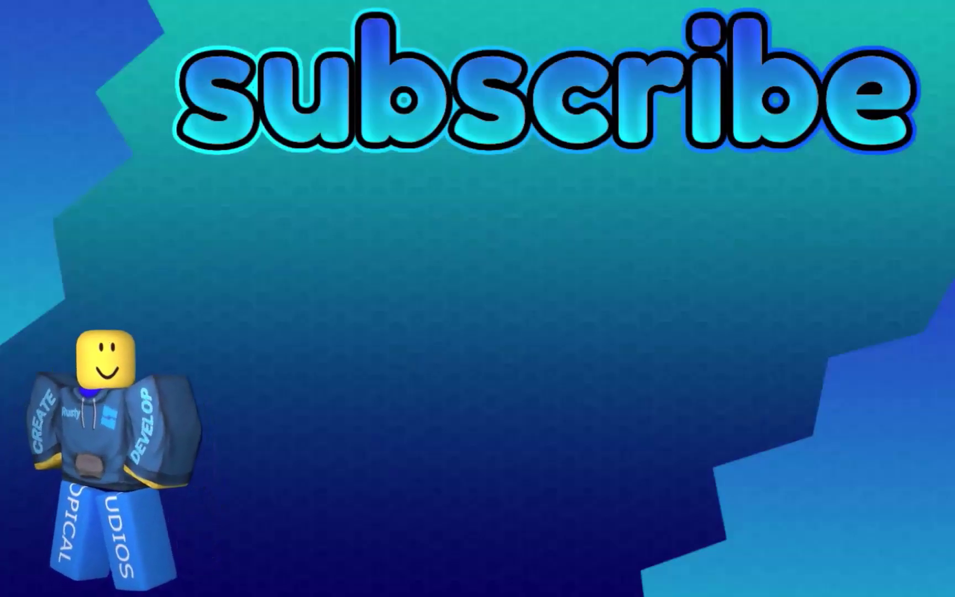